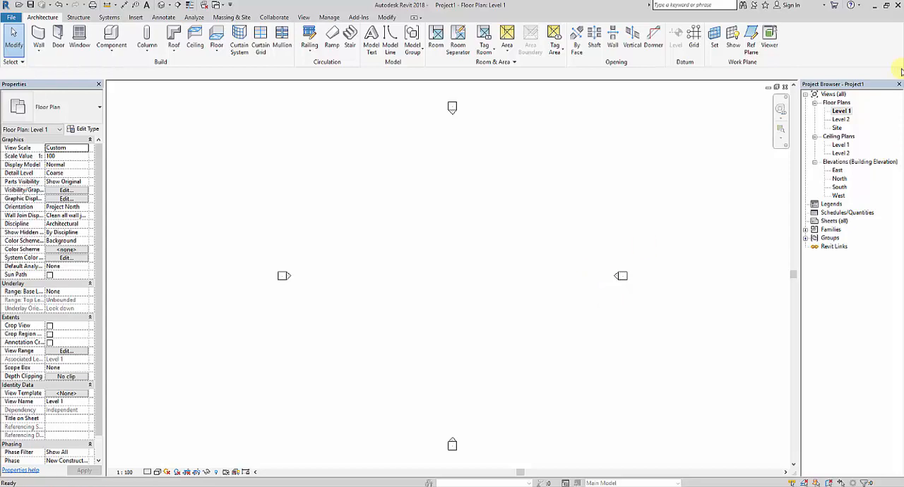
Start a wall in the Level 1 floor plan using the Curtain Wall type, dismissing the audio manager pop-up.
{"action": "left_click", "coordinate": [845, 112]}
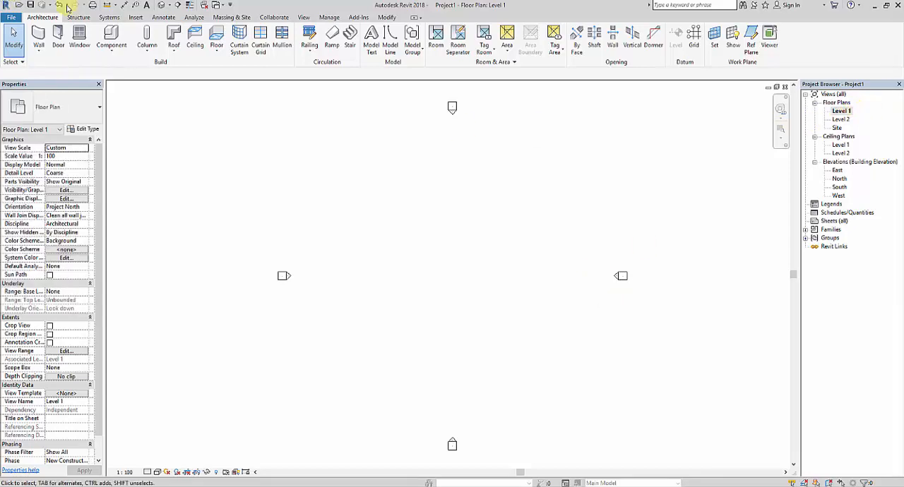
{"action": "left_click", "coordinate": [40, 53]}
{"action": "left_click", "coordinate": [48, 67]}
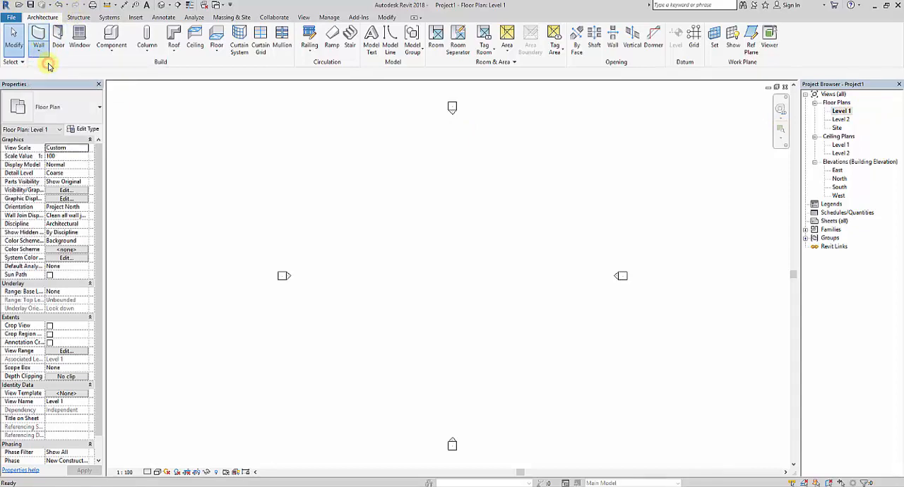
{"action": "left_click", "coordinate": [99, 111]}
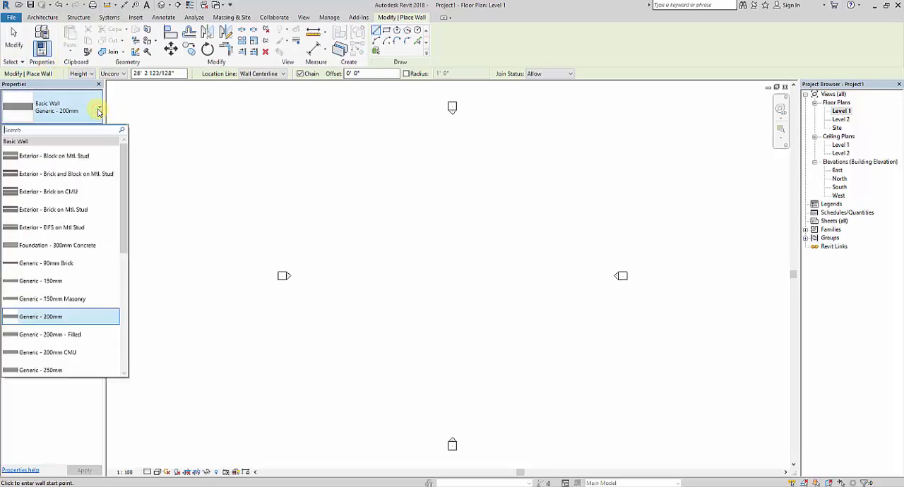
{"action": "scroll", "coordinate": [95, 226], "scroll_direction": "down", "scroll_amount": 5}
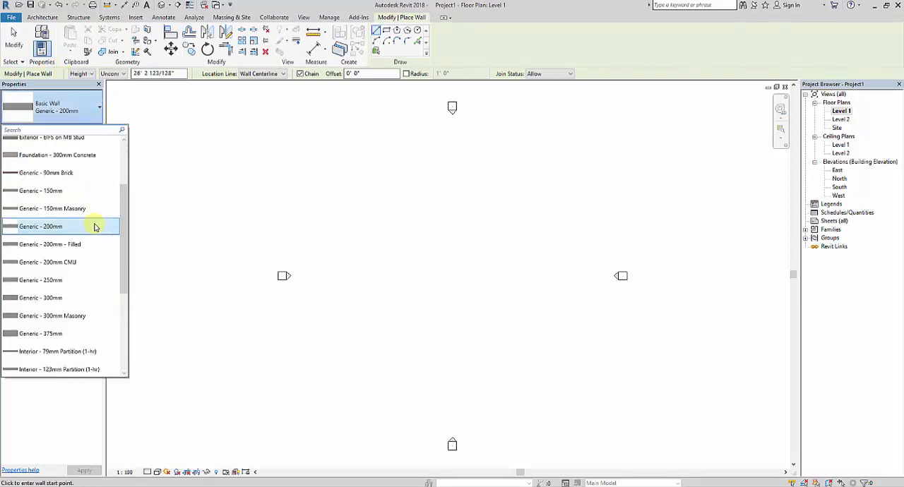
{"action": "scroll", "coordinate": [93, 283], "scroll_direction": "down", "scroll_amount": 1}
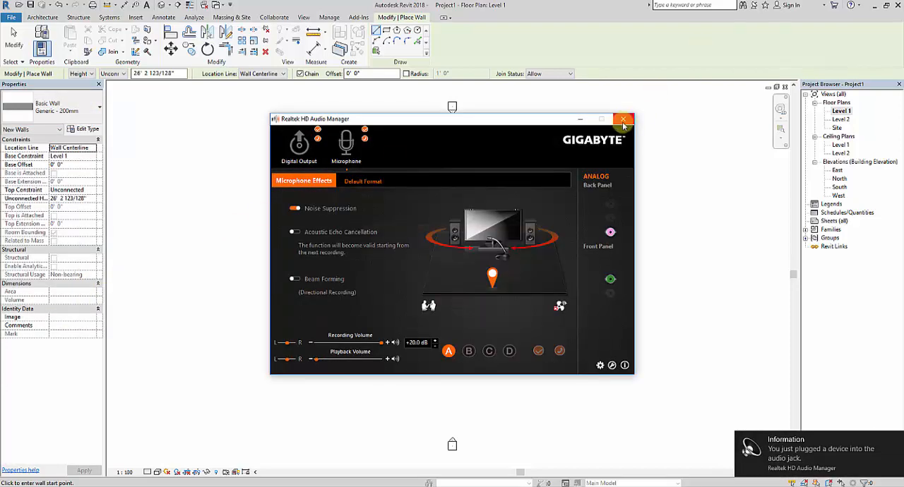
{"action": "left_click", "coordinate": [623, 118]}
{"action": "left_click", "coordinate": [85, 113]}
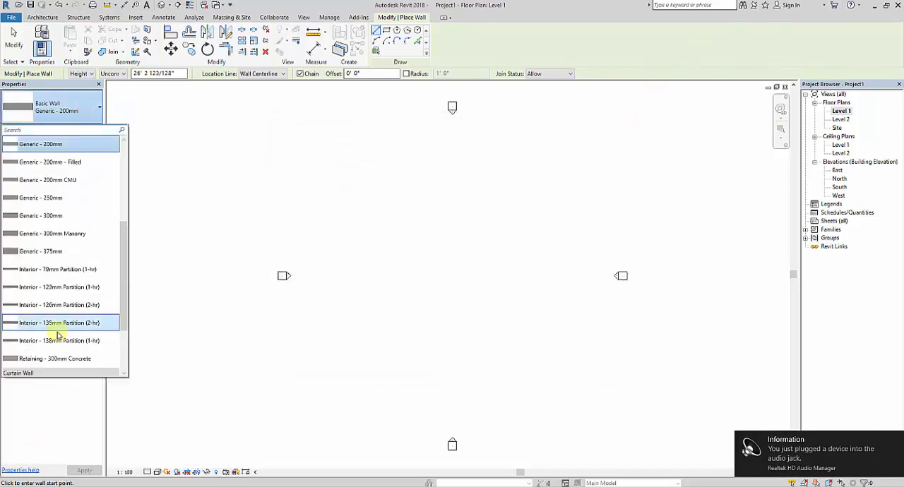
{"action": "scroll", "coordinate": [60, 319], "scroll_direction": "down", "scroll_amount": 3}
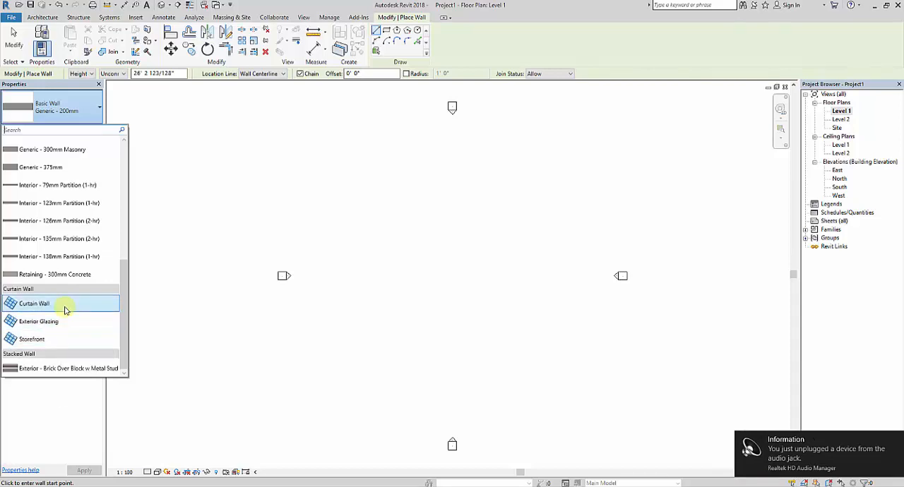
{"action": "left_click", "coordinate": [64, 309]}
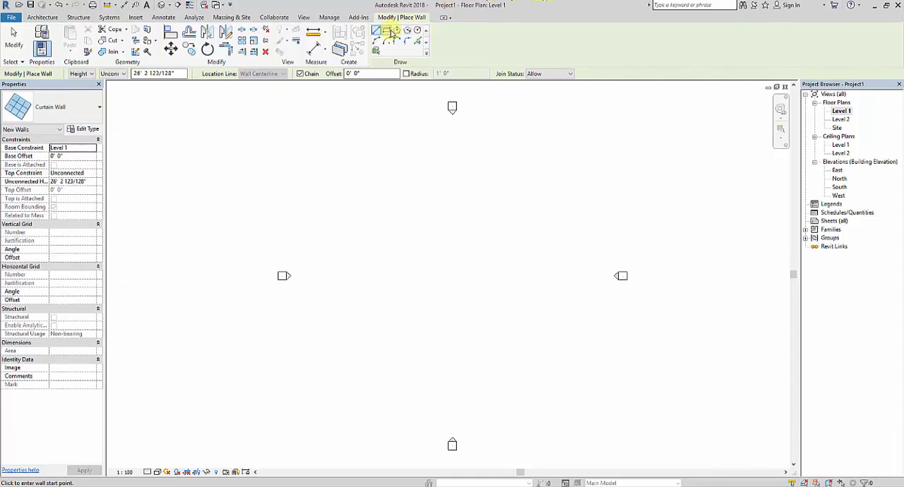
Draw a horizontal curtain wall 20' long between the elevation markers and finish the wall command.
{"action": "left_click", "coordinate": [433, 279]}
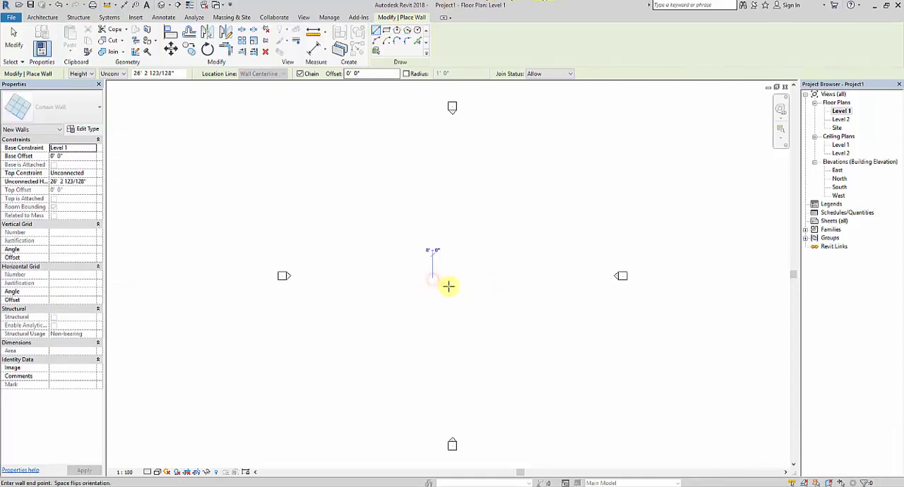
{"action": "type", "text": "20"}
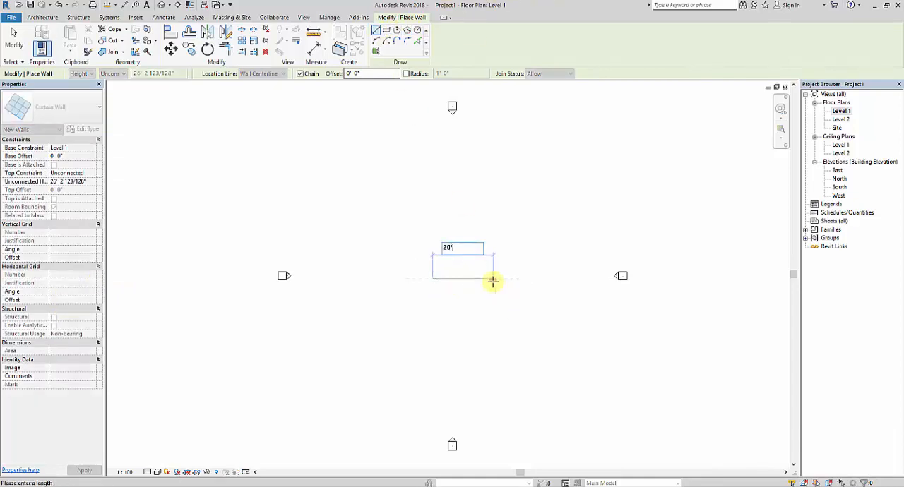
{"action": "key", "text": "Return"}
{"action": "key", "text": "Escape"}
{"action": "key", "text": "Escape"}
Show the curtain wall in the 3D view with the Realistic visual style.
{"action": "scroll", "coordinate": [497, 258], "scroll_direction": "up", "scroll_amount": 2}
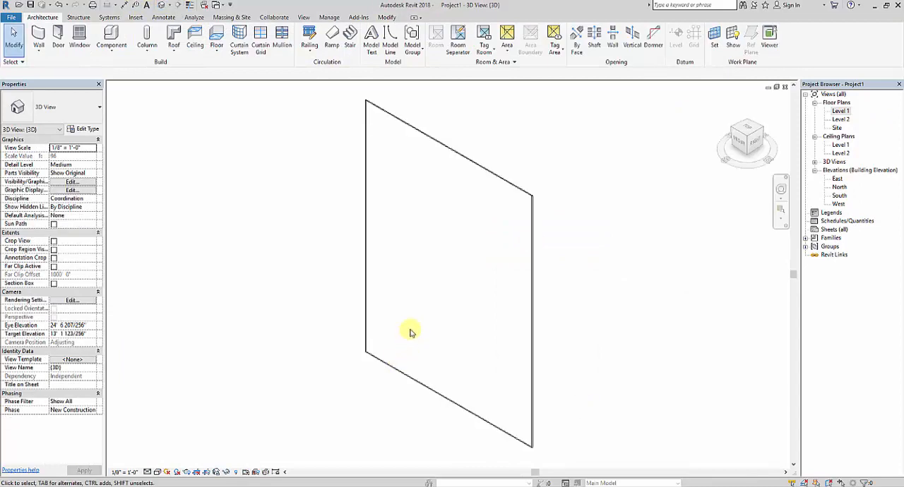
{"action": "left_click", "coordinate": [158, 471]}
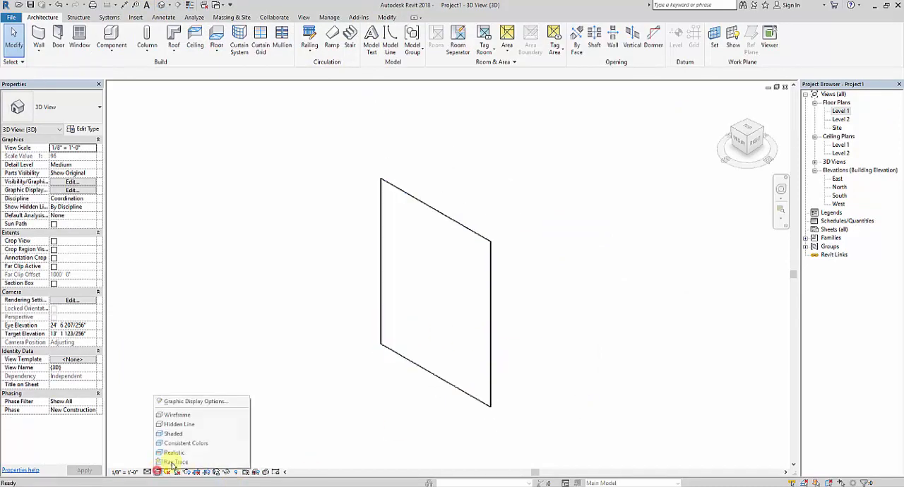
{"action": "left_click", "coordinate": [173, 452]}
{"action": "middle_click_drag", "start_coordinate": [460, 373], "coordinate": [612, 380], "text": "shift"}
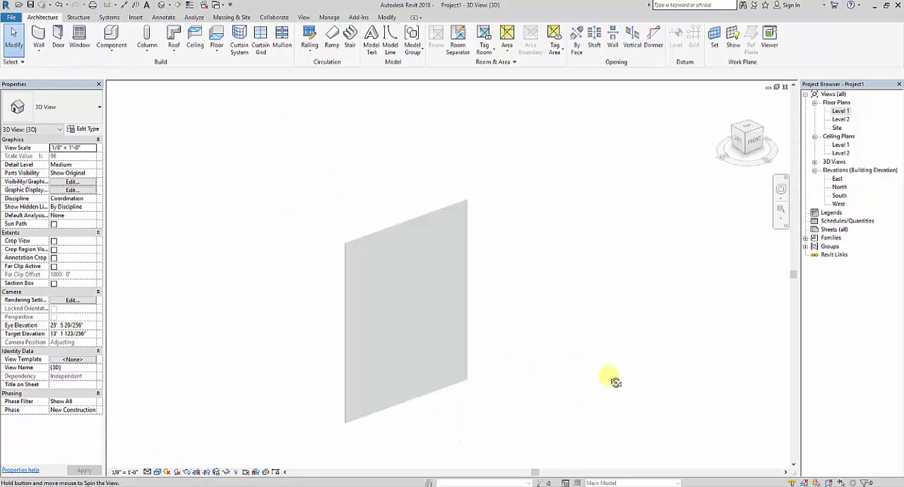
Draw a horizontal Generic - 200mm wall about 21' long just above the curtain wall in the Level 1 plan.
{"action": "double_click", "coordinate": [847, 111]}
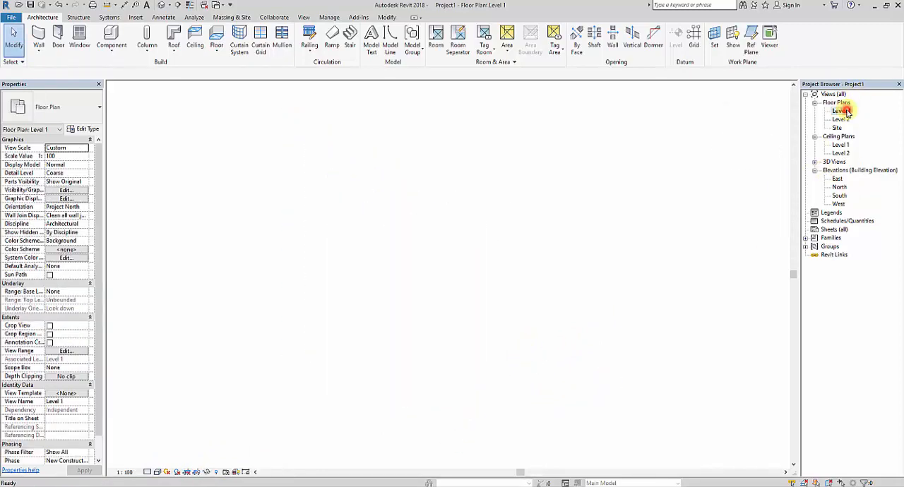
{"action": "left_click", "coordinate": [40, 33]}
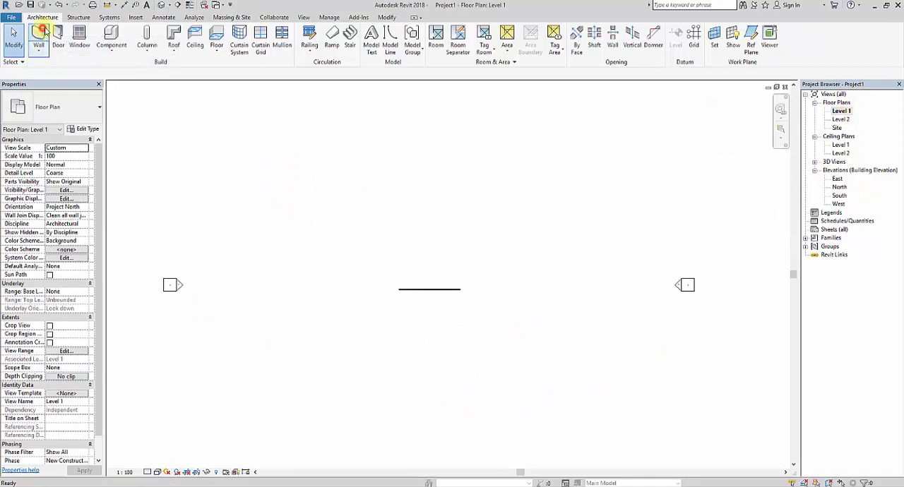
{"action": "left_click", "coordinate": [86, 115]}
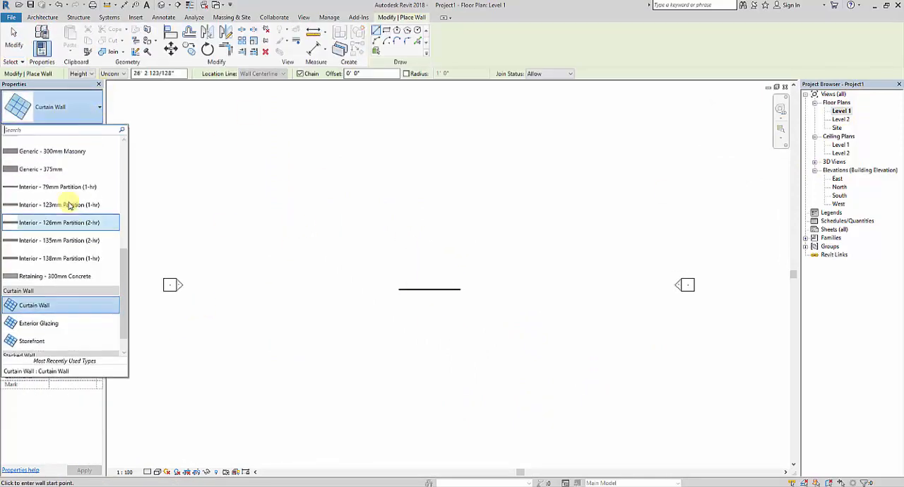
{"action": "scroll", "coordinate": [63, 166], "scroll_direction": "up", "scroll_amount": 2}
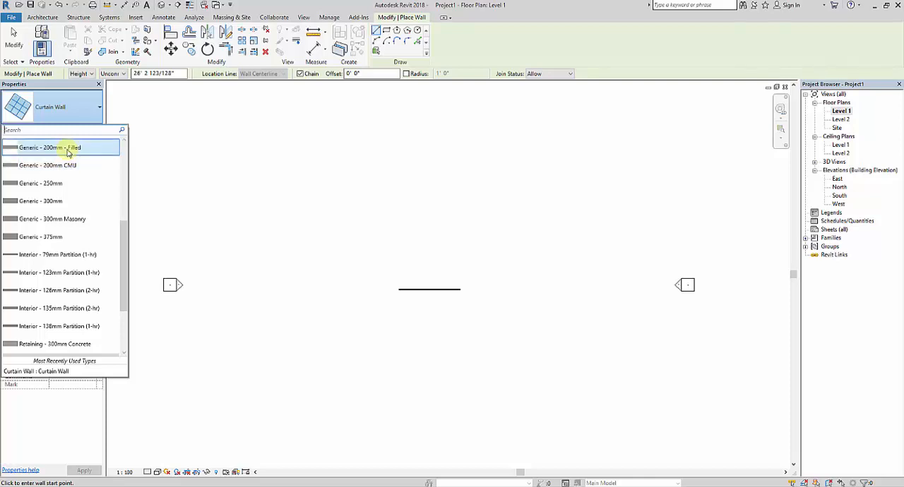
{"action": "scroll", "coordinate": [71, 185], "scroll_direction": "up", "scroll_amount": 1}
{"action": "left_click", "coordinate": [71, 157]}
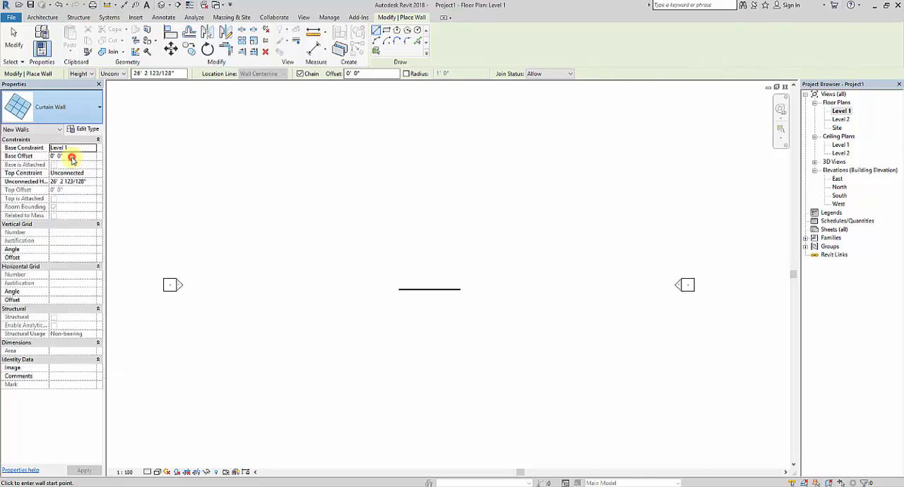
{"action": "left_click", "coordinate": [368, 260]}
{"action": "key", "text": "Escape"}
{"action": "key", "text": "Escape"}
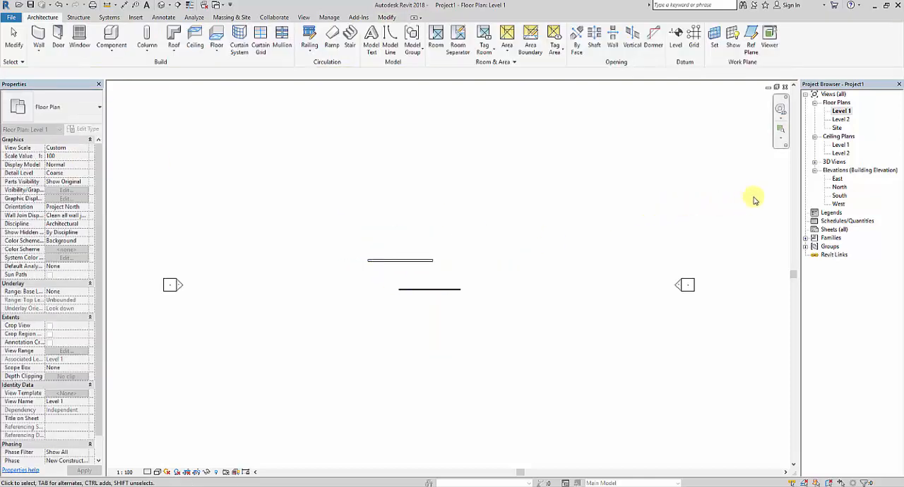
Compare the two walls in the 3D view and delete the Generic - 200mm wall.
{"action": "left_click", "coordinate": [814, 161]}
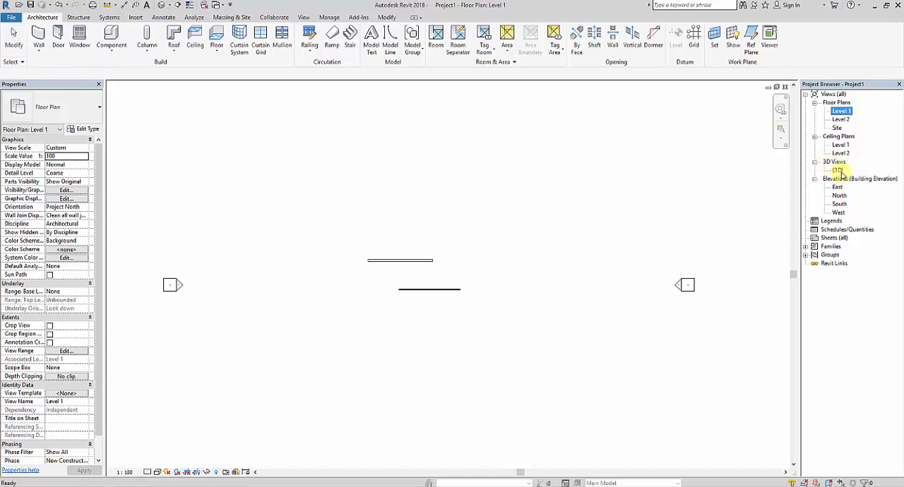
{"action": "double_click", "coordinate": [839, 171]}
{"action": "middle_click_drag", "start_coordinate": [456, 344], "coordinate": [325, 315], "text": "shift"}
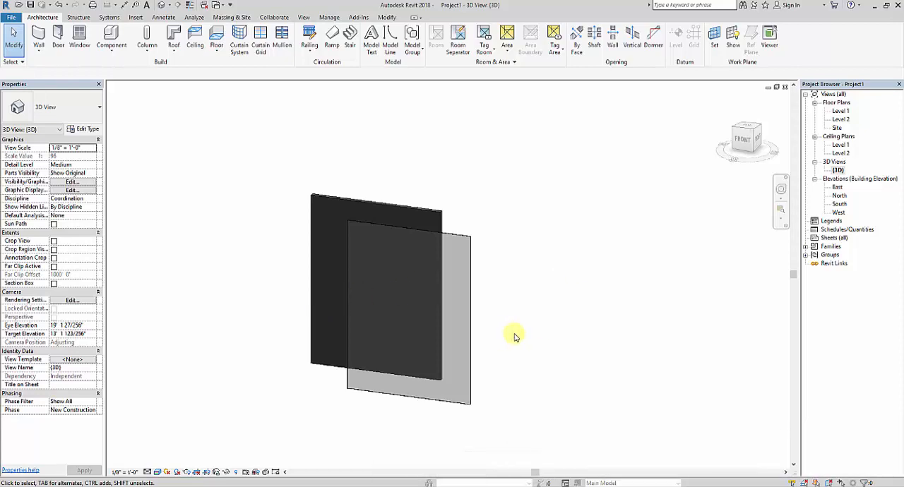
{"action": "middle_click_drag", "start_coordinate": [511, 333], "coordinate": [513, 350], "text": "shift"}
{"action": "left_click", "coordinate": [438, 209]}
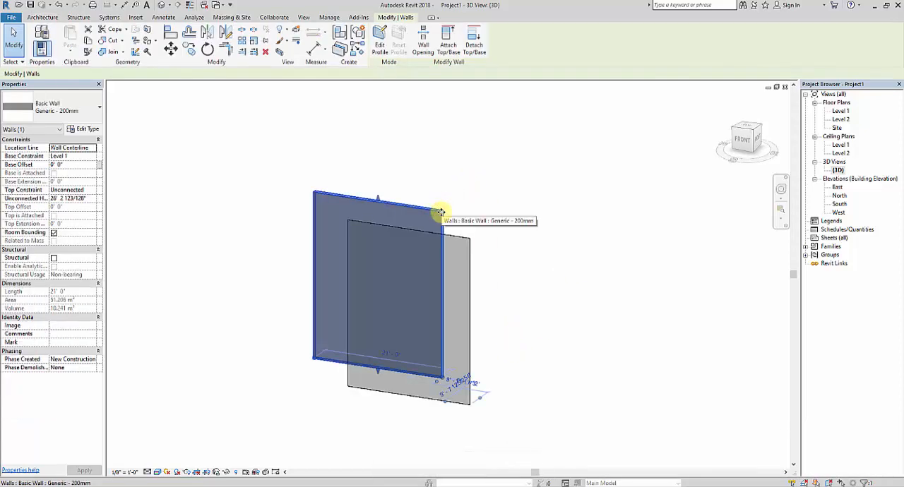
{"action": "key", "text": "Delete"}
Set the curtain wall's top constraint to Up to level: Level 2.
{"action": "left_click", "coordinate": [469, 238]}
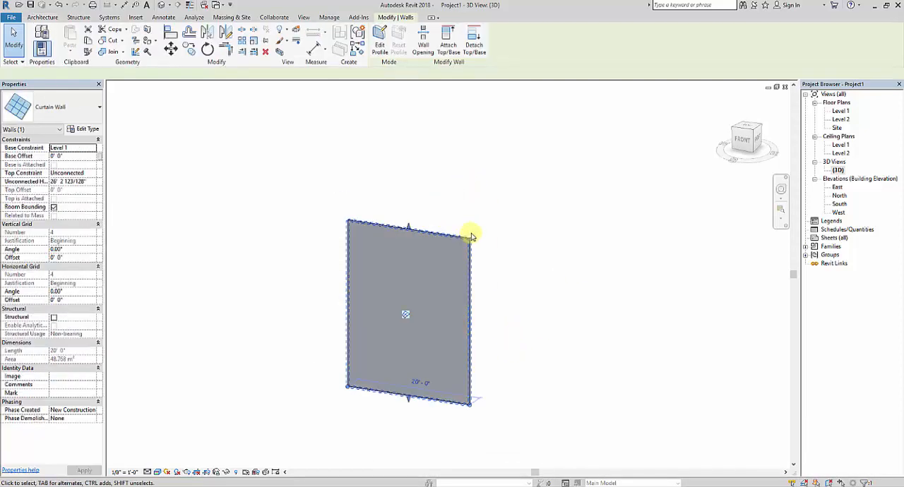
{"action": "left_click", "coordinate": [94, 174]}
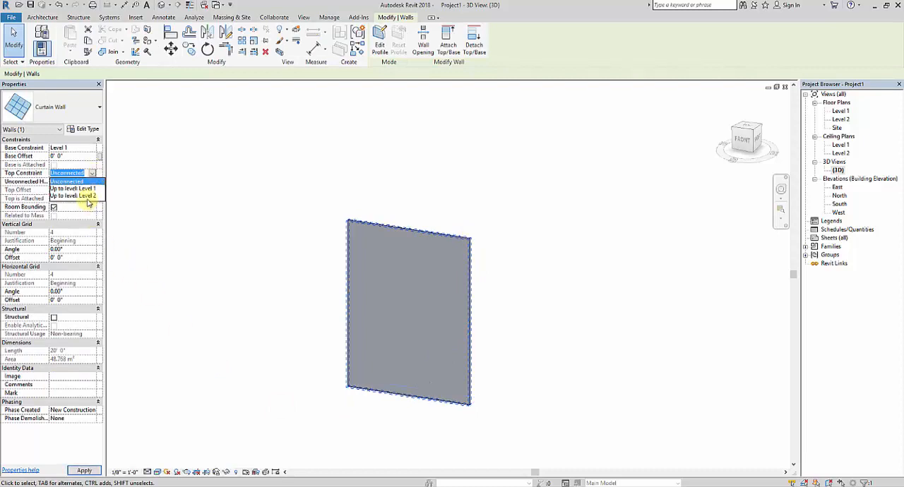
{"action": "left_click", "coordinate": [88, 197]}
{"action": "left_click", "coordinate": [614, 352]}
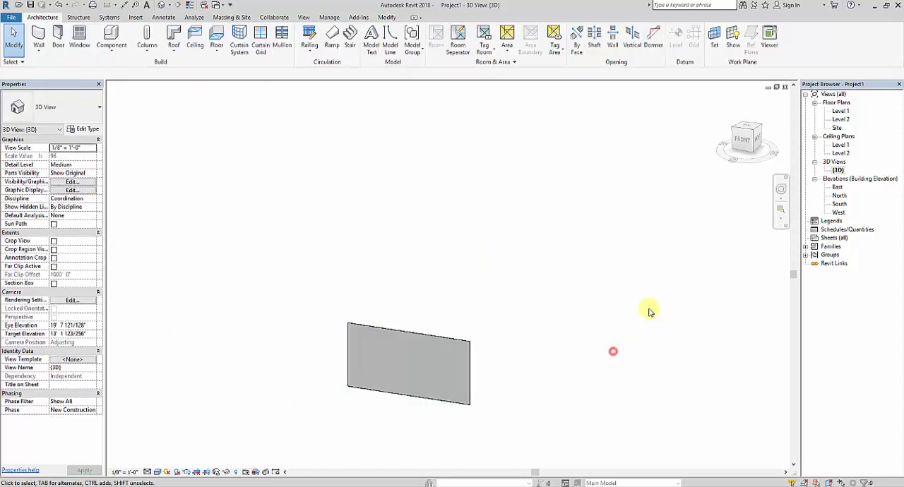
From the front, divide the curtain wall with four vertical curtain grid lines spaced 4' apart.
{"action": "left_click", "coordinate": [746, 143]}
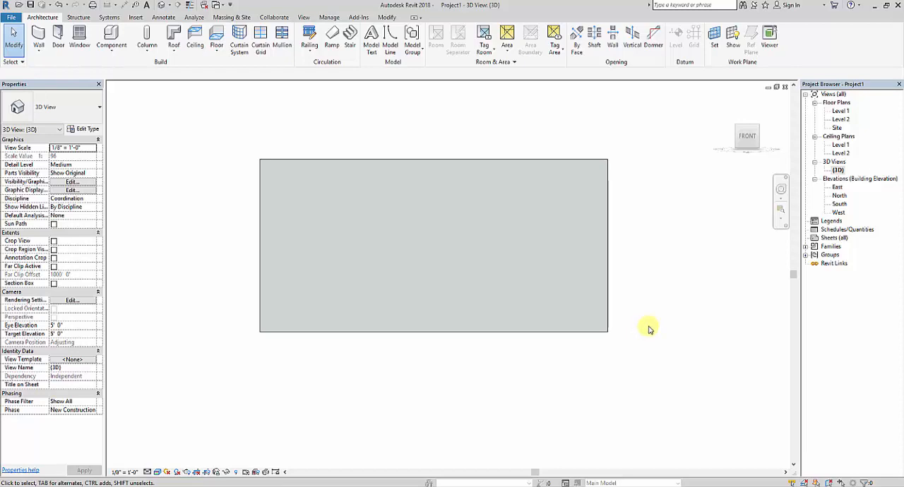
{"action": "scroll", "coordinate": [668, 307], "scroll_direction": "up", "scroll_amount": 3}
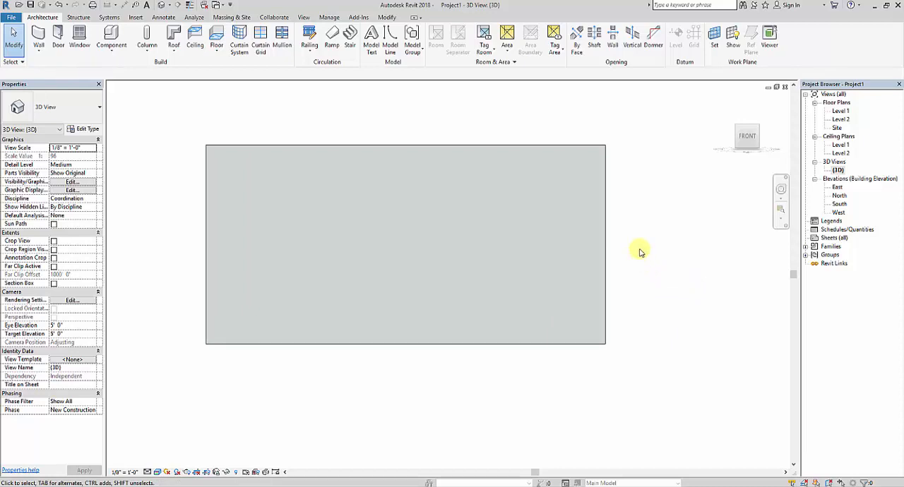
{"action": "middle_click_drag", "start_coordinate": [640, 251], "coordinate": [645, 255]}
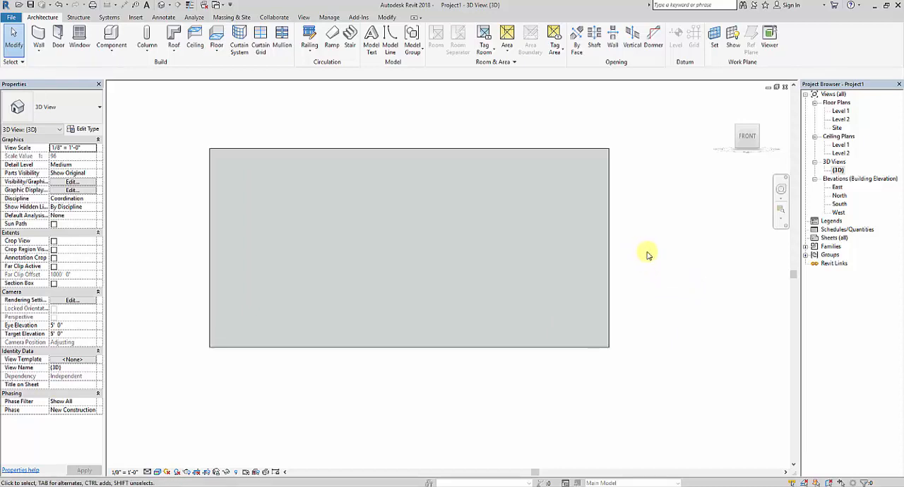
{"action": "left_click", "coordinate": [263, 44]}
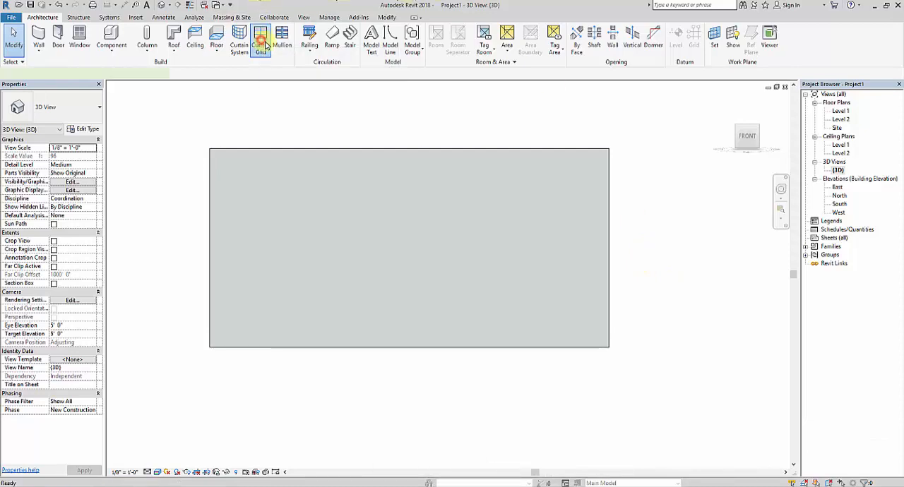
{"action": "middle_click_drag", "start_coordinate": [297, 260], "coordinate": [294, 303]}
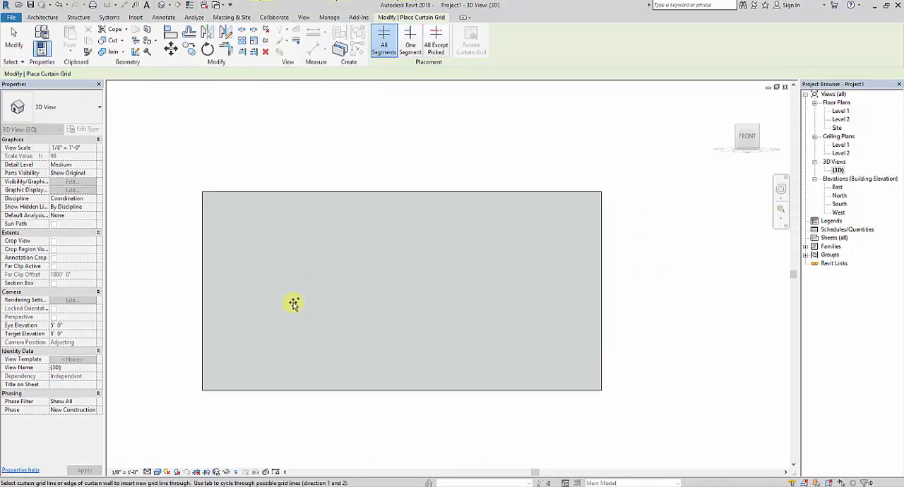
{"action": "left_click", "coordinate": [282, 192]}
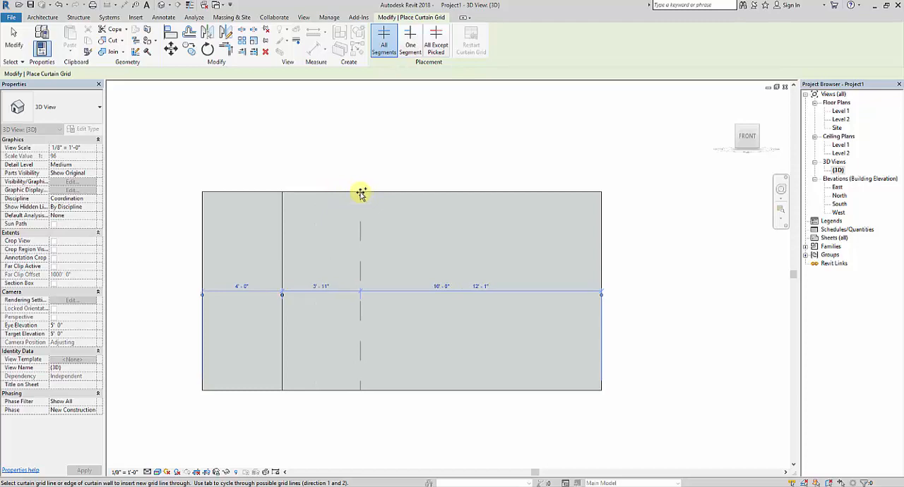
{"action": "left_click", "coordinate": [361, 193]}
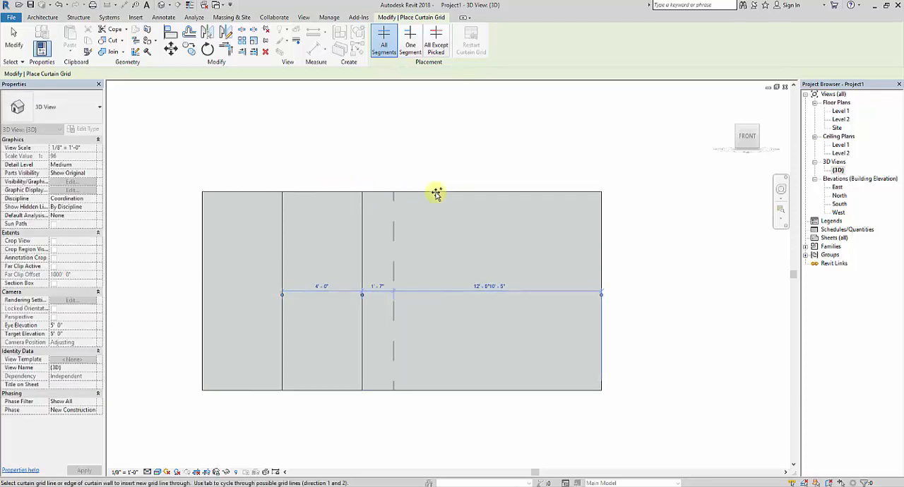
{"action": "left_click", "coordinate": [441, 192]}
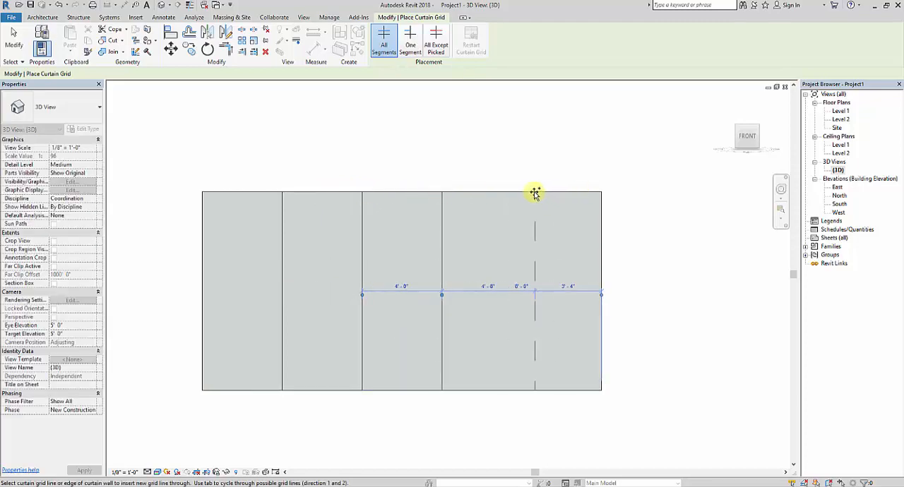
{"action": "left_click", "coordinate": [522, 191]}
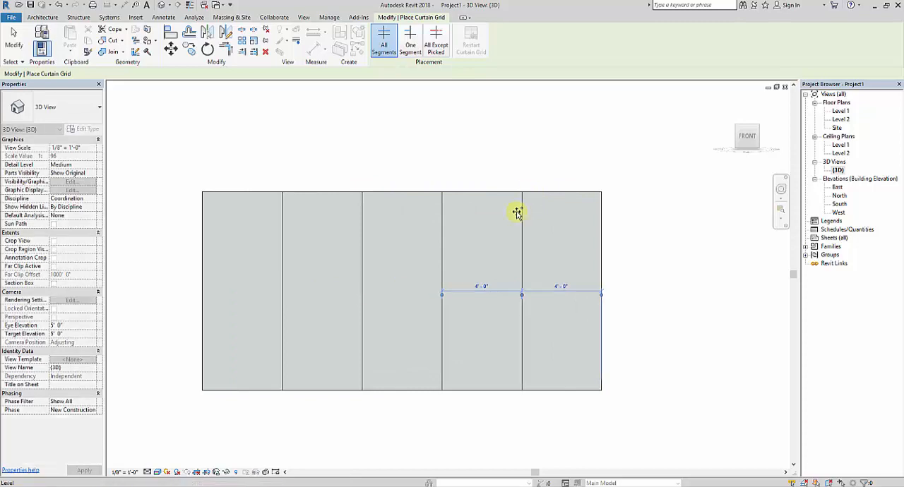
Add a horizontal curtain grid line at the wall's mid-height, 5' from each edge, and end the grid placement.
{"action": "left_click", "coordinate": [201, 292]}
{"action": "right_click", "coordinate": [417, 131]}
{"action": "left_click", "coordinate": [428, 136]}
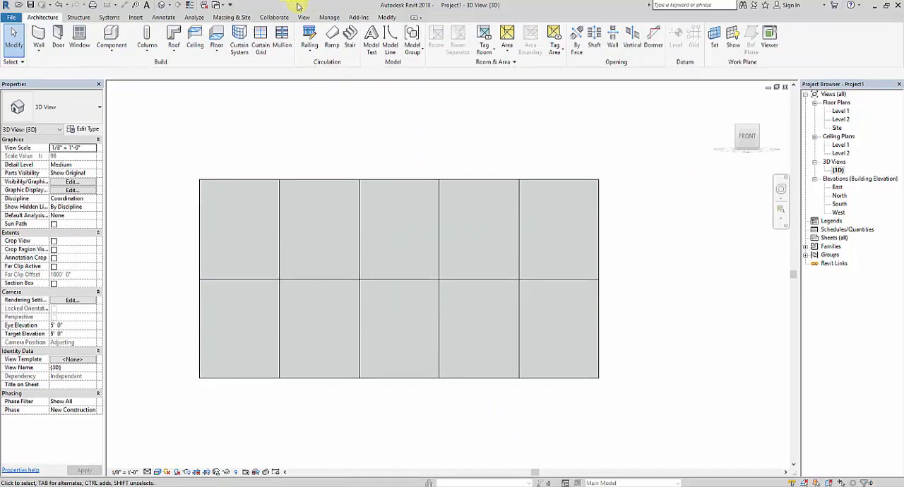
Place 50mm x 150mm rectangular mullions along the four vertical grid lines and the horizontal grid line of the curtain wall.
{"action": "left_click", "coordinate": [283, 44]}
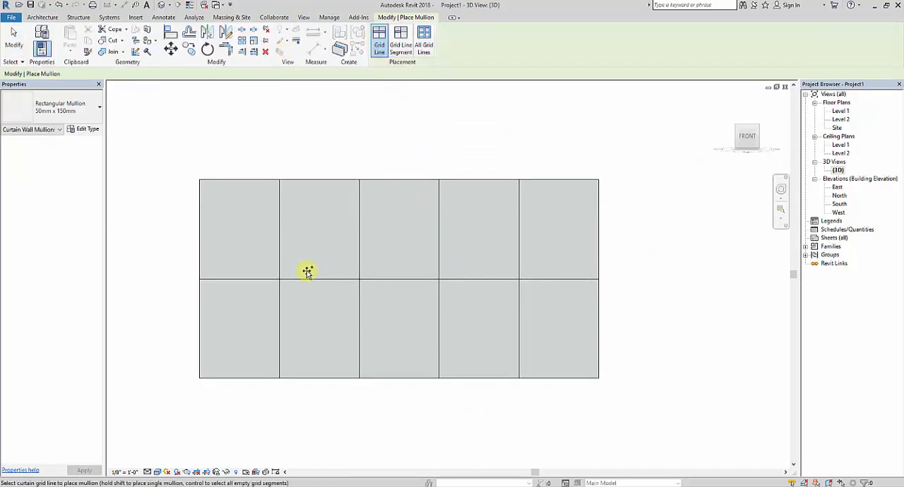
{"action": "left_click", "coordinate": [281, 253]}
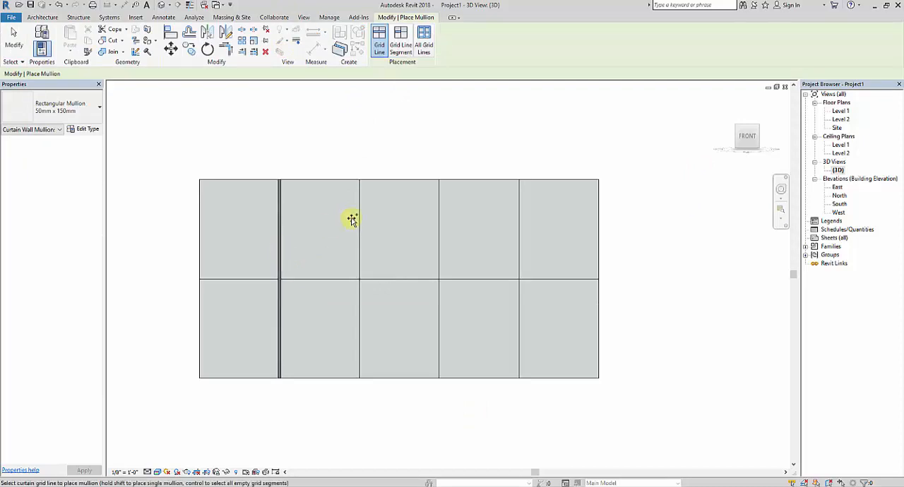
{"action": "left_click", "coordinate": [359, 222]}
{"action": "left_click", "coordinate": [439, 221]}
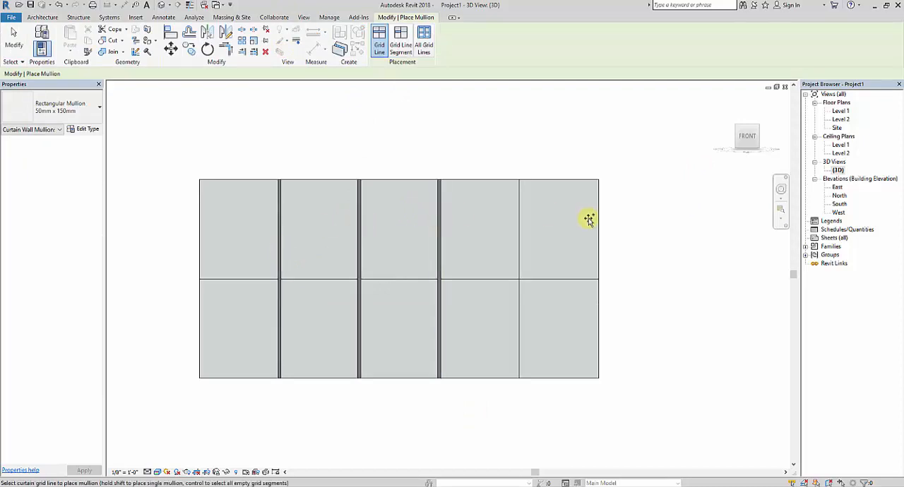
{"action": "left_click", "coordinate": [519, 216]}
{"action": "left_click", "coordinate": [561, 279]}
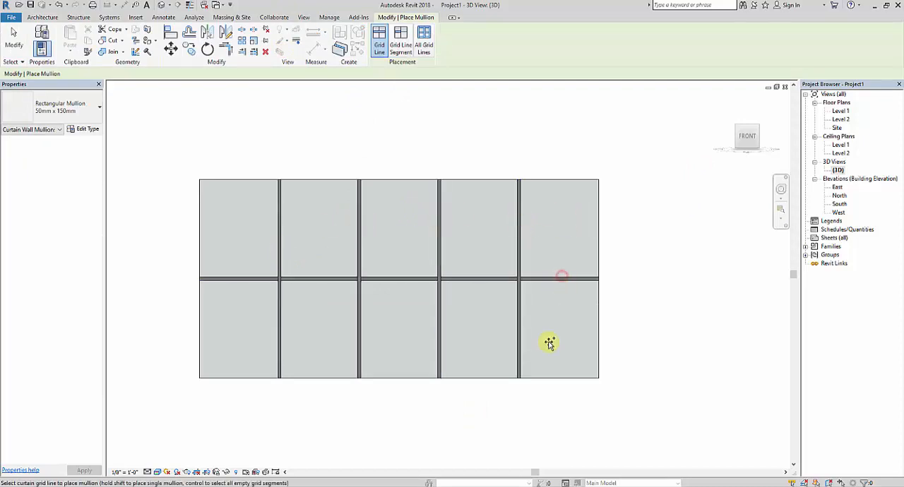
Add 50mm x 150mm rectangular mullions along all four outer edges of the curtain wall and end the mullion placement.
{"action": "left_click", "coordinate": [238, 379]}
{"action": "left_click", "coordinate": [200, 337]}
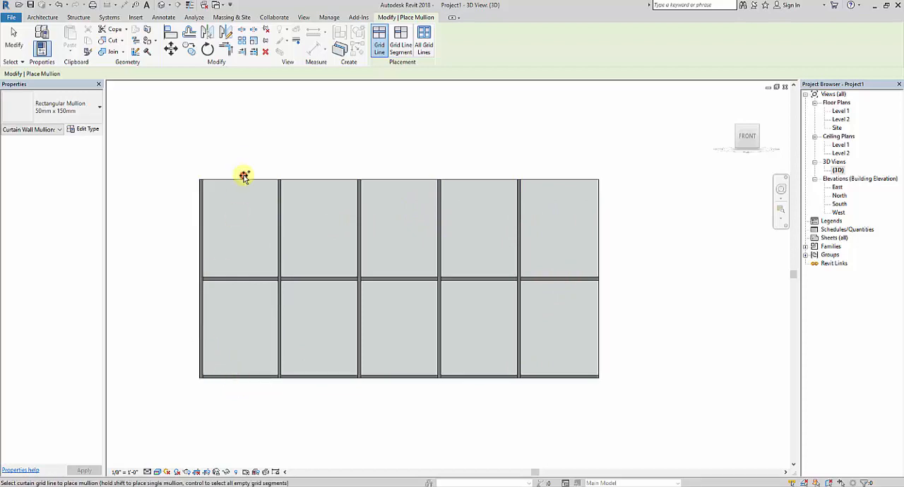
{"action": "left_click", "coordinate": [389, 180]}
{"action": "left_click", "coordinate": [597, 225]}
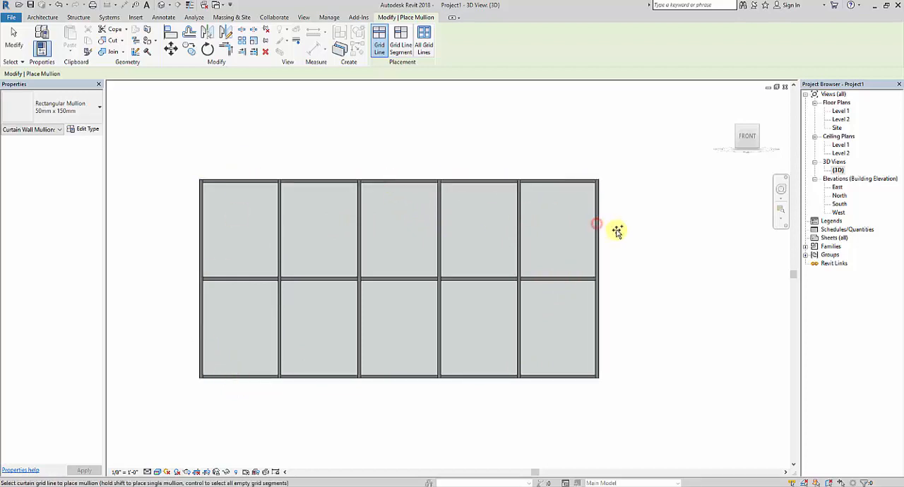
{"action": "right_click", "coordinate": [622, 184]}
{"action": "left_click", "coordinate": [633, 188]}
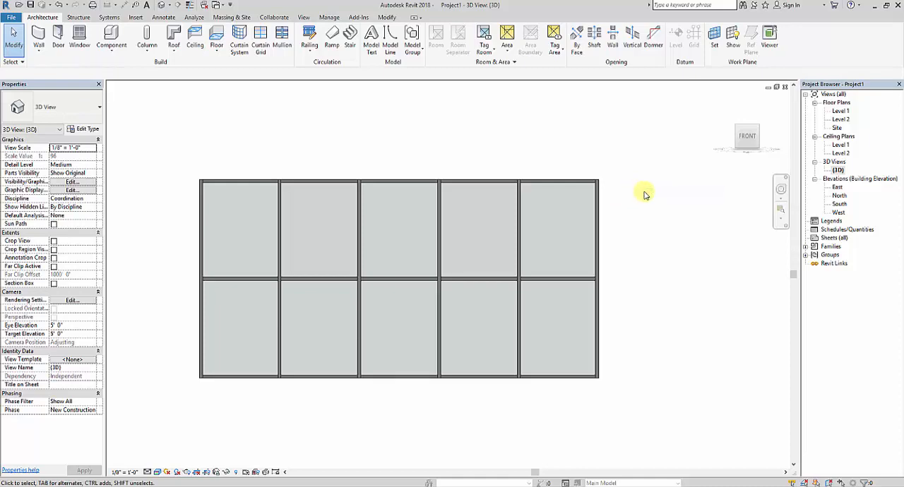
Examine the curtain wall's mullions in 3D from an angle, from the front and at close range.
{"action": "middle_click_drag", "start_coordinate": [458, 394], "coordinate": [456, 415], "text": "shift"}
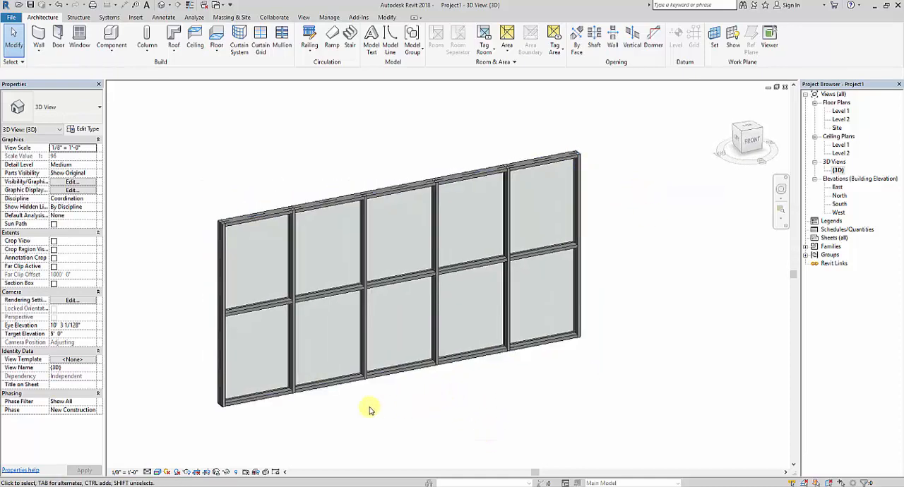
{"action": "middle_click_drag", "start_coordinate": [369, 410], "coordinate": [309, 402], "text": "shift"}
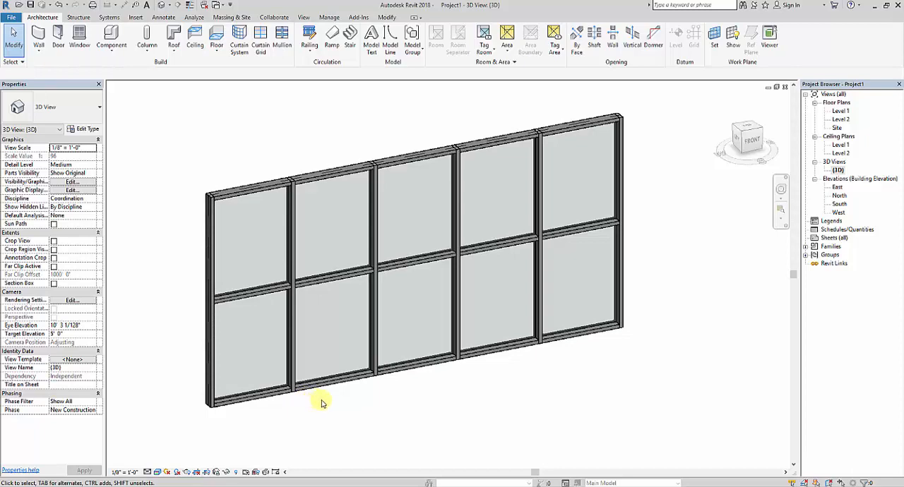
{"action": "middle_click_drag", "start_coordinate": [400, 398], "coordinate": [451, 412], "text": "shift"}
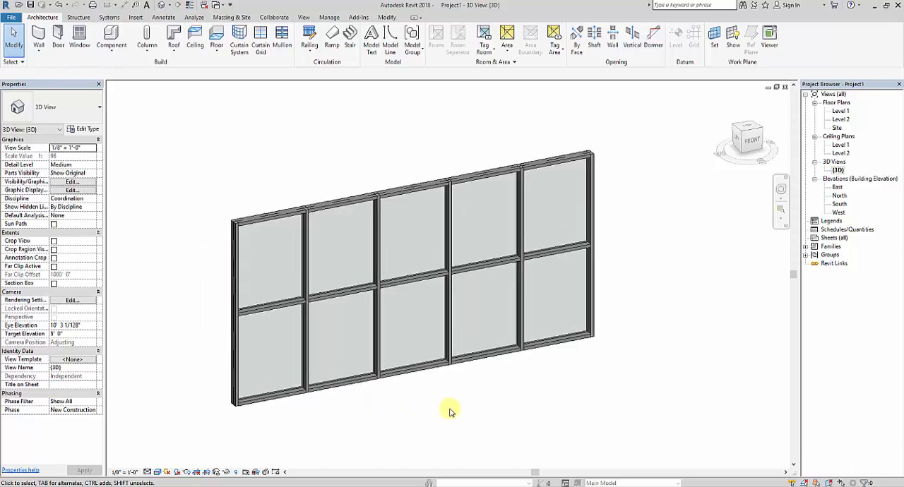
{"action": "left_click", "coordinate": [753, 148]}
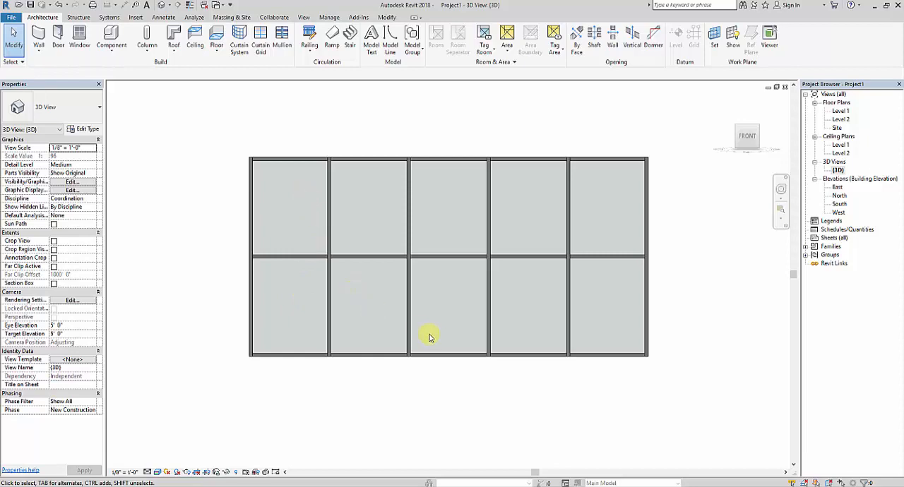
{"action": "middle_click_drag", "start_coordinate": [438, 345], "coordinate": [426, 336]}
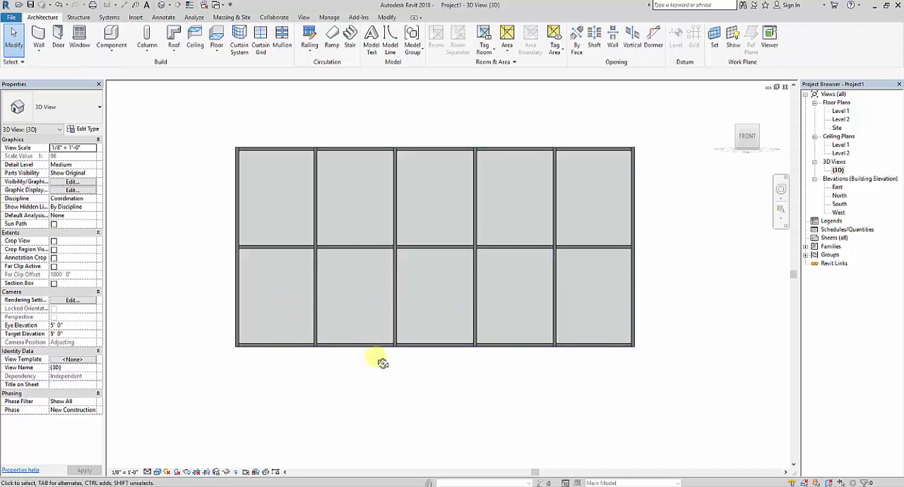
{"action": "middle_click_drag", "start_coordinate": [379, 361], "coordinate": [373, 384], "text": "shift"}
{"action": "scroll", "coordinate": [318, 257], "scroll_direction": "up", "scroll_amount": 3}
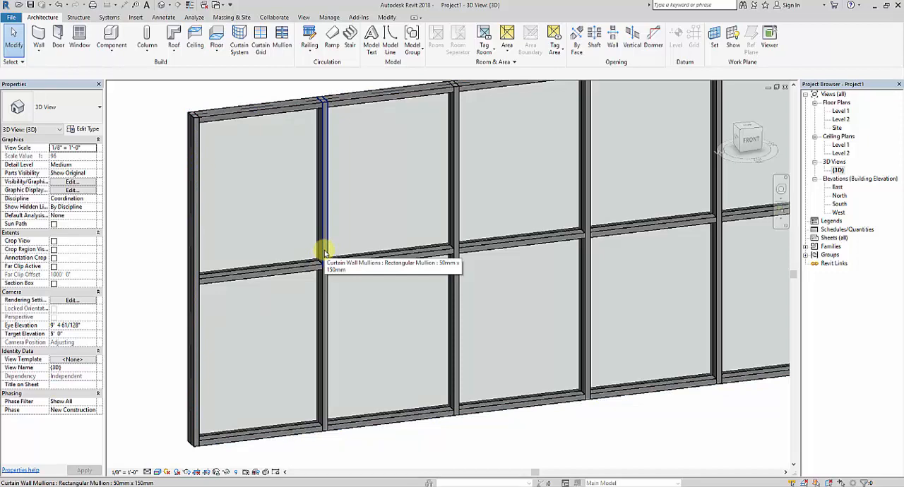
Select all mullions of the curtain wall and change their type to Rectangular Mullion 30mm Square.
{"action": "left_click", "coordinate": [325, 252]}
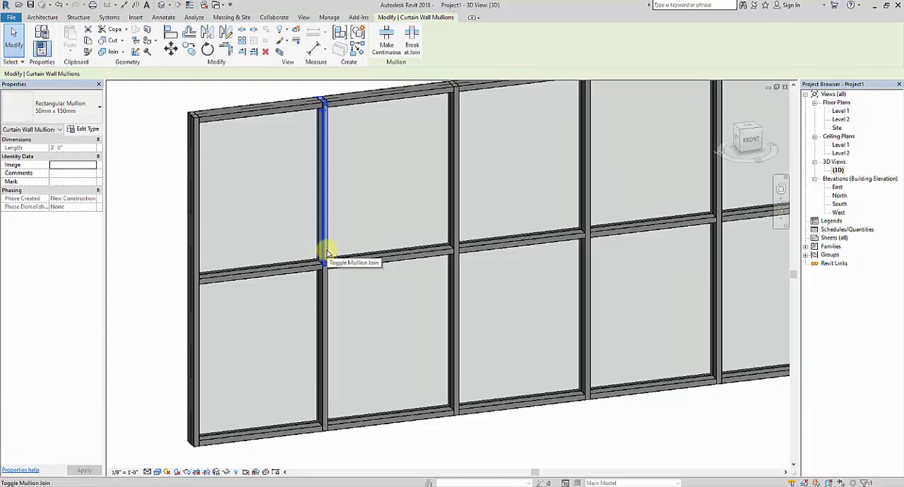
{"action": "right_click", "coordinate": [327, 241]}
{"action": "mouse_move", "coordinate": [375, 368]}
{"action": "left_click", "coordinate": [473, 369]}
{"action": "scroll", "coordinate": [397, 377], "scroll_direction": "down", "scroll_amount": 3}
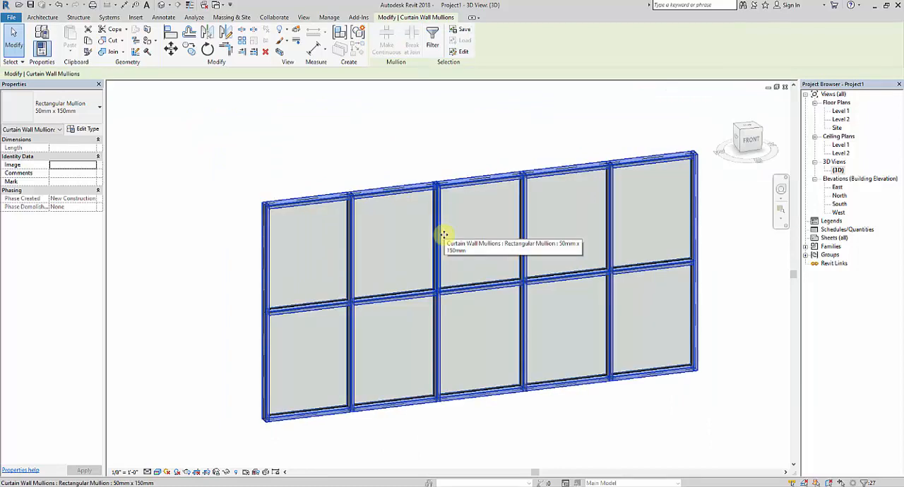
{"action": "left_click", "coordinate": [93, 109]}
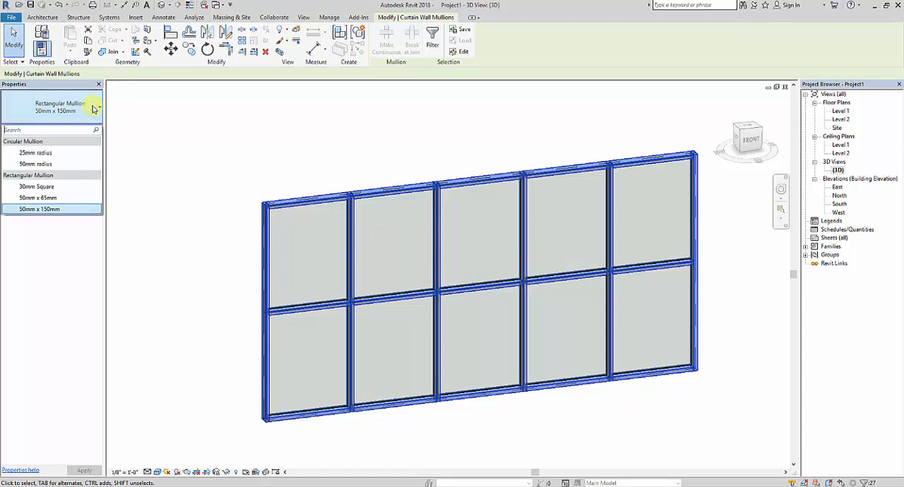
{"action": "left_click", "coordinate": [74, 186]}
{"action": "left_click", "coordinate": [608, 414]}
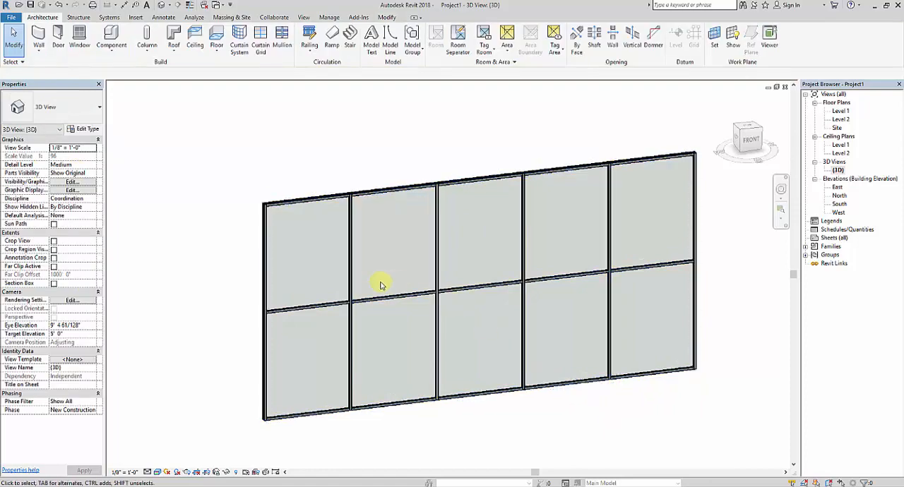
Open the Aluminum material from the type properties of a 30mm Square mullion and browse the Autodesk material library categories.
{"action": "mouse_move", "coordinate": [380, 283]}
{"action": "middle_mouse_down", "text": "shift"}
{"action": "mouse_move", "coordinate": [393, 338]}
{"action": "mouse_move", "coordinate": [368, 289]}
{"action": "middle_mouse_up", "text": "shift"}
{"action": "scroll", "coordinate": [363, 285], "scroll_direction": "up", "scroll_amount": 3}
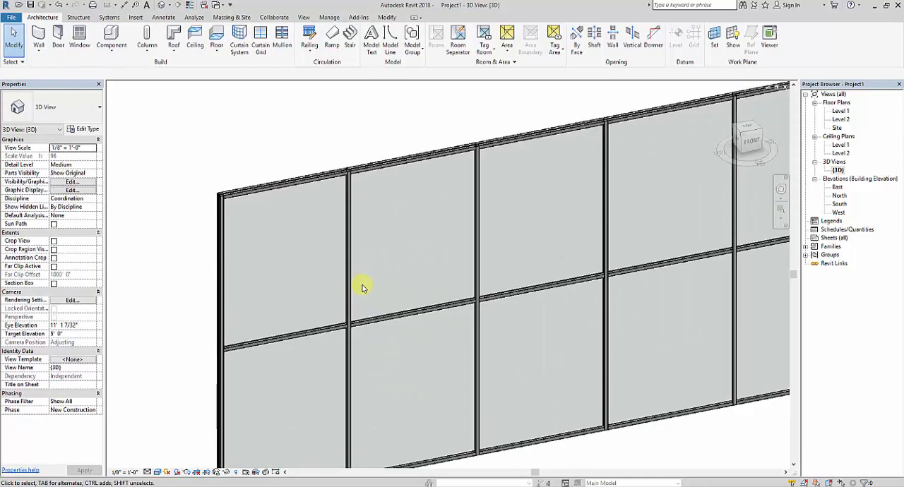
{"action": "scroll", "coordinate": [362, 287], "scroll_direction": "down", "scroll_amount": 4}
{"action": "middle_click_drag", "start_coordinate": [572, 328], "coordinate": [542, 458], "text": "shift"}
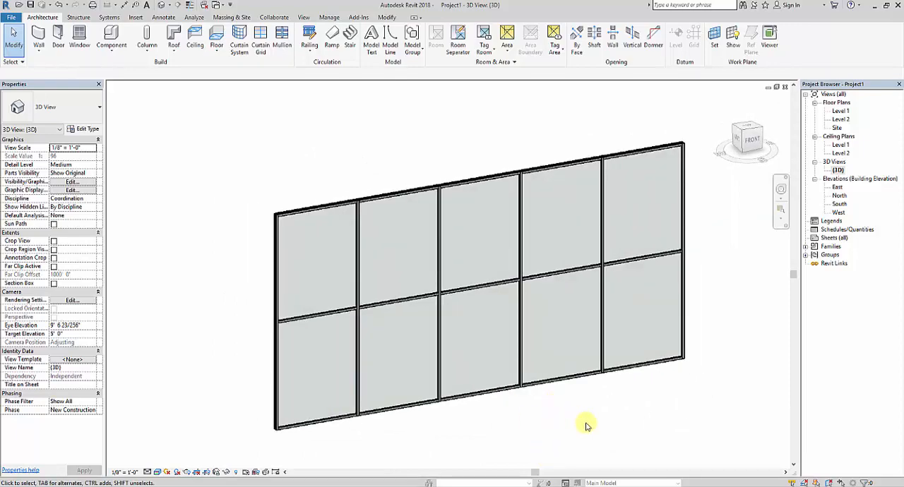
{"action": "scroll", "coordinate": [307, 313], "scroll_direction": "up", "scroll_amount": 3}
{"action": "scroll", "coordinate": [422, 327], "scroll_direction": "down", "scroll_amount": 1}
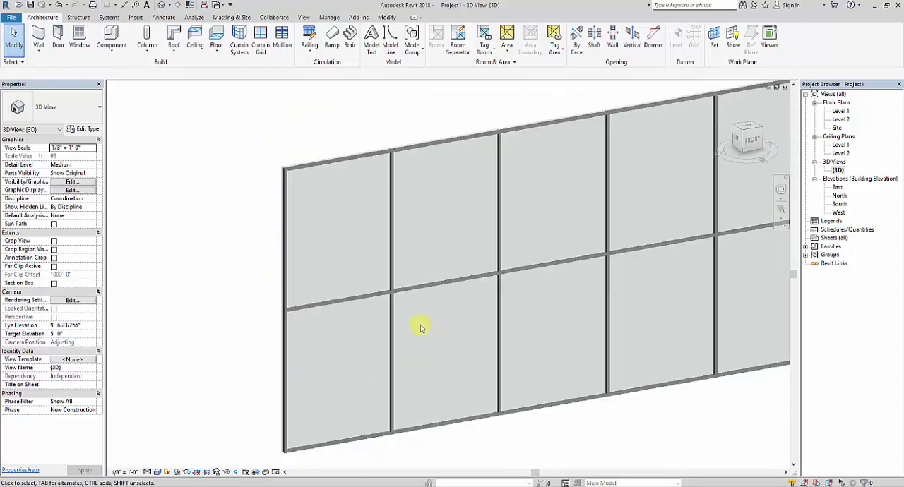
{"action": "left_click", "coordinate": [385, 295]}
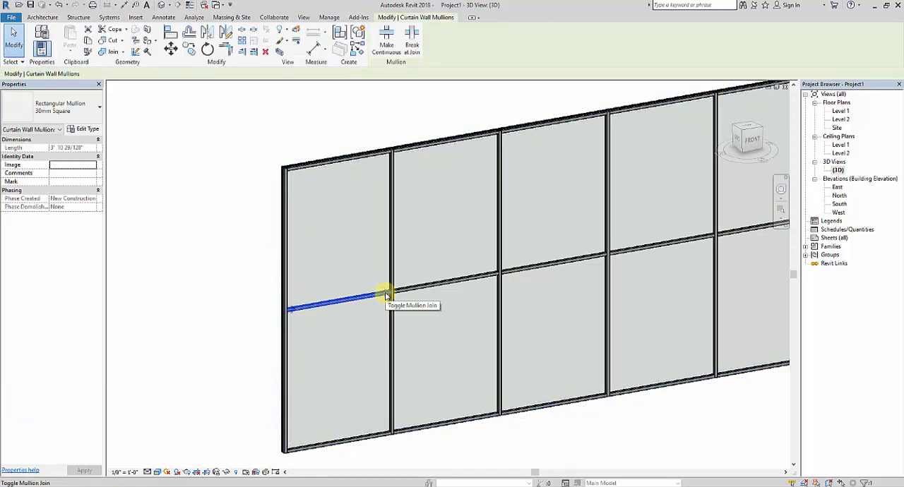
{"action": "left_click", "coordinate": [85, 129]}
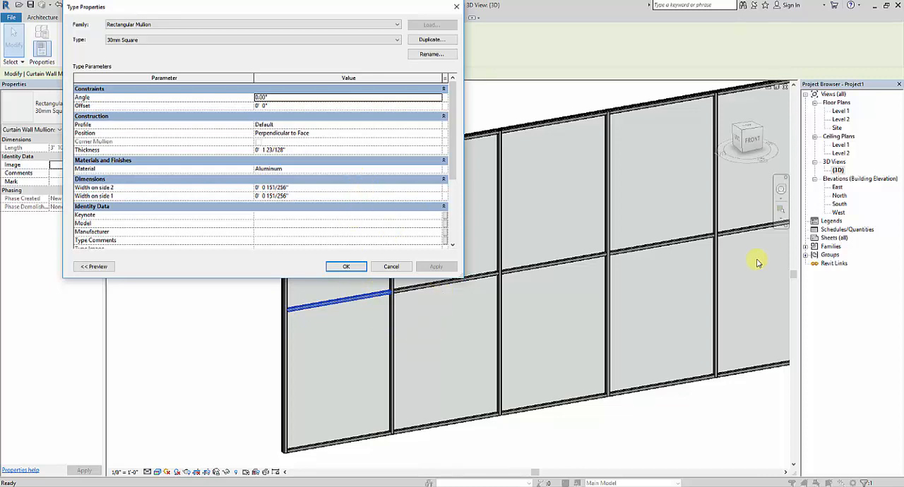
{"action": "left_click", "coordinate": [442, 171]}
{"action": "left_click", "coordinate": [439, 170]}
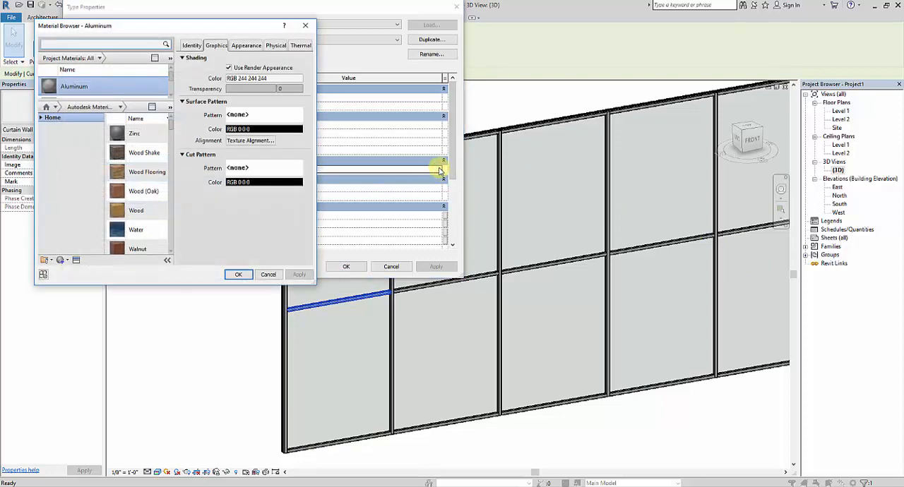
{"action": "left_click", "coordinate": [40, 117]}
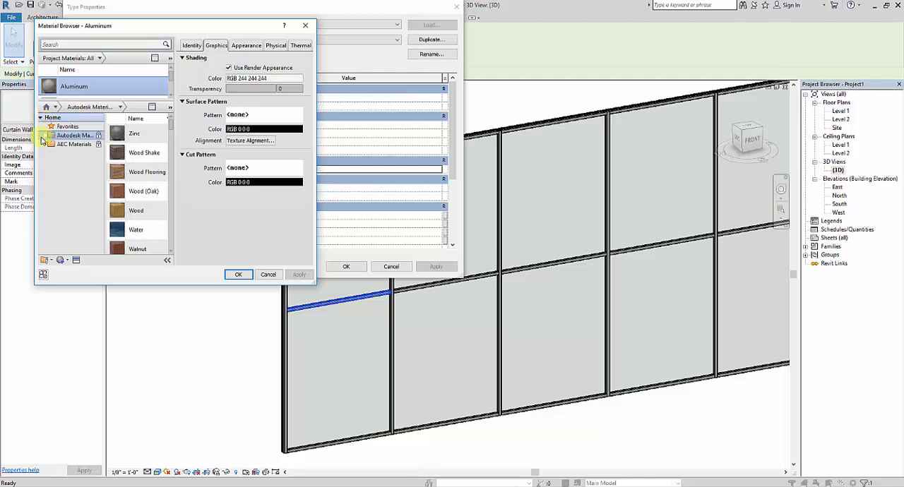
{"action": "left_click", "coordinate": [45, 136]}
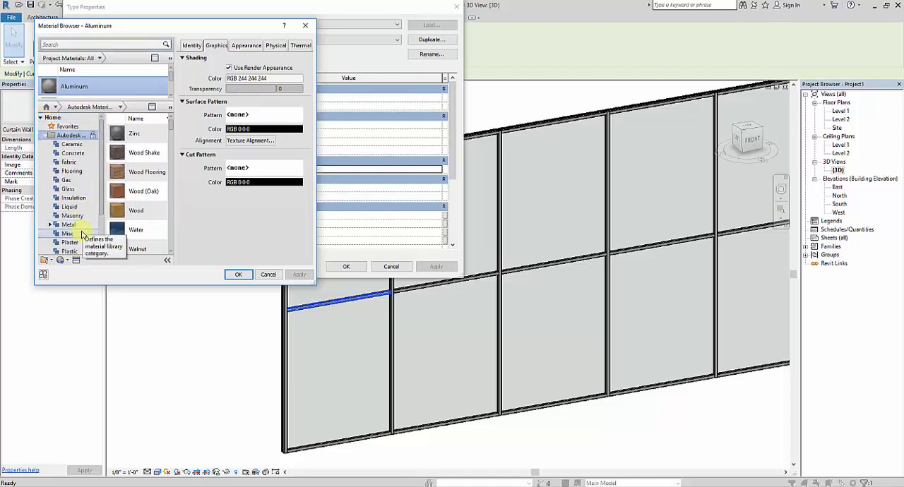
{"action": "scroll", "coordinate": [82, 229], "scroll_direction": "down", "scroll_amount": 1}
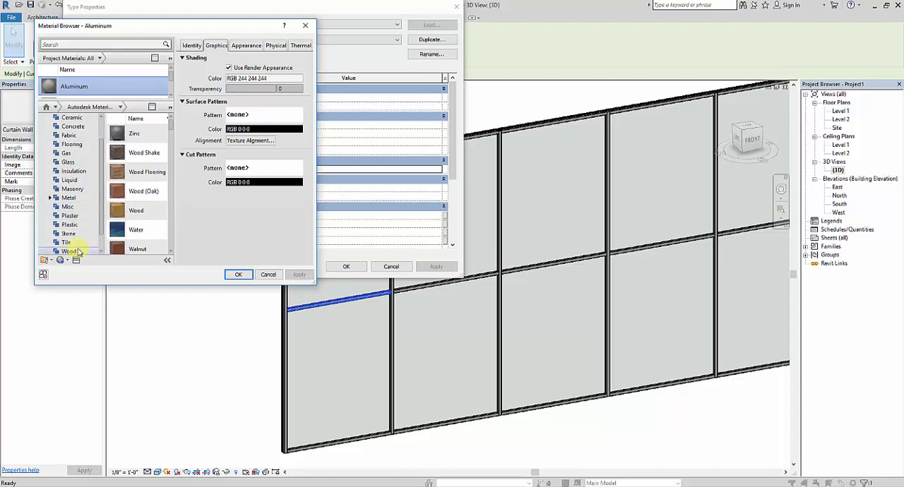
Enable the tint in the Aluminum material's appearance, set its color to RGB 128 0 64, and apply it to the mullion type.
{"action": "left_click", "coordinate": [244, 46]}
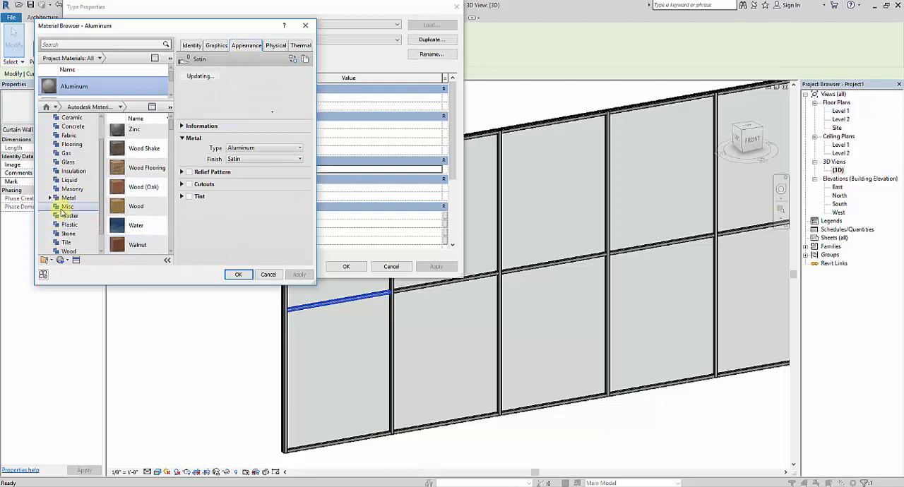
{"action": "left_click", "coordinate": [182, 196]}
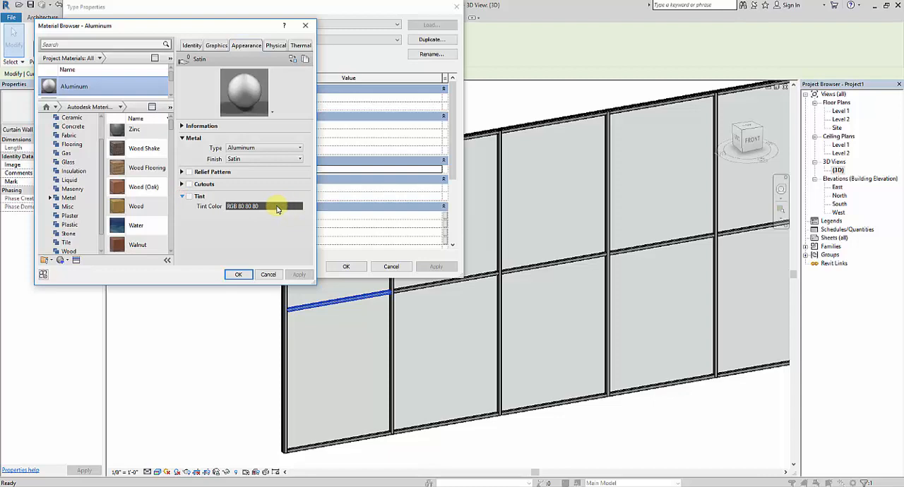
{"action": "left_click", "coordinate": [188, 197]}
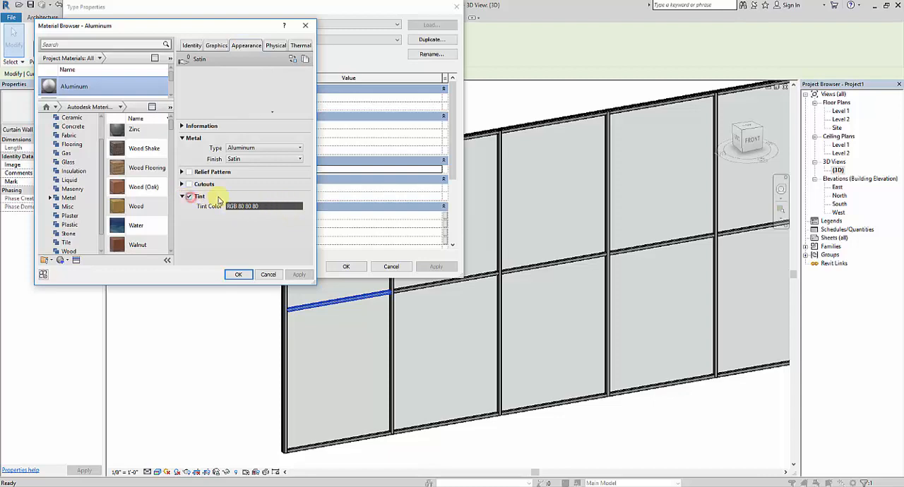
{"action": "left_click", "coordinate": [247, 206]}
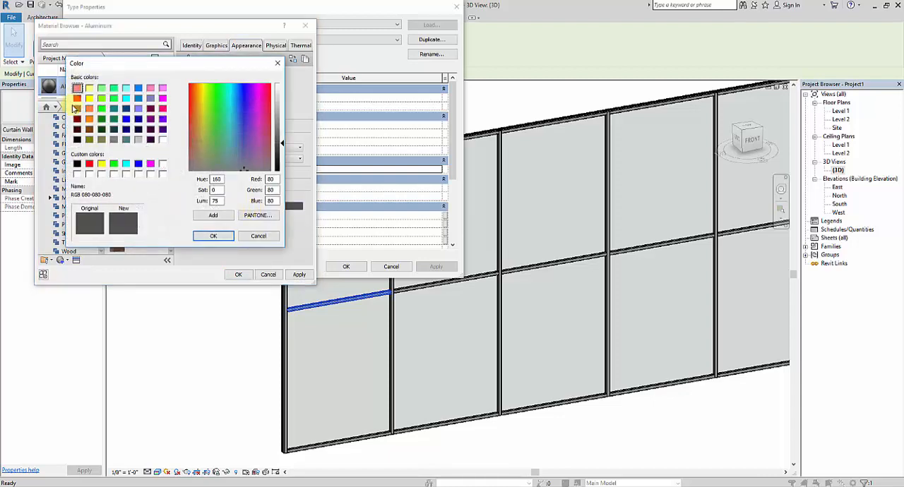
{"action": "left_click", "coordinate": [151, 108]}
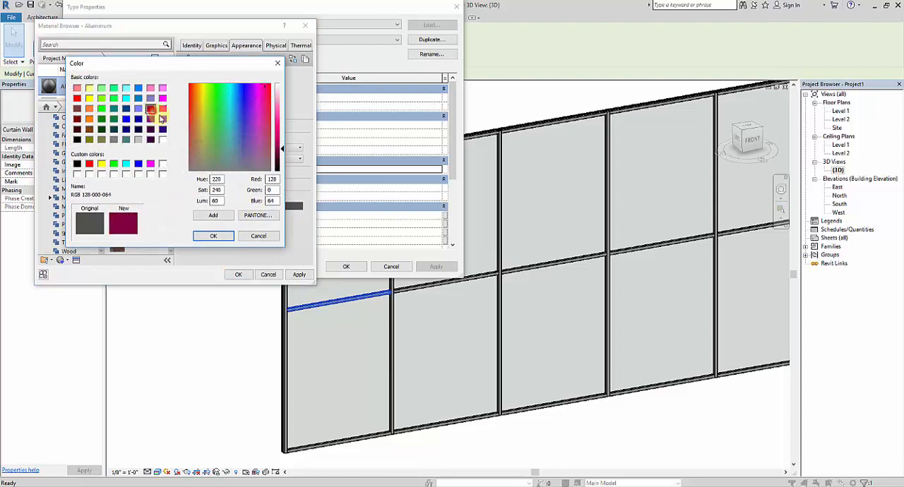
{"action": "left_click", "coordinate": [212, 236]}
{"action": "left_click", "coordinate": [297, 276]}
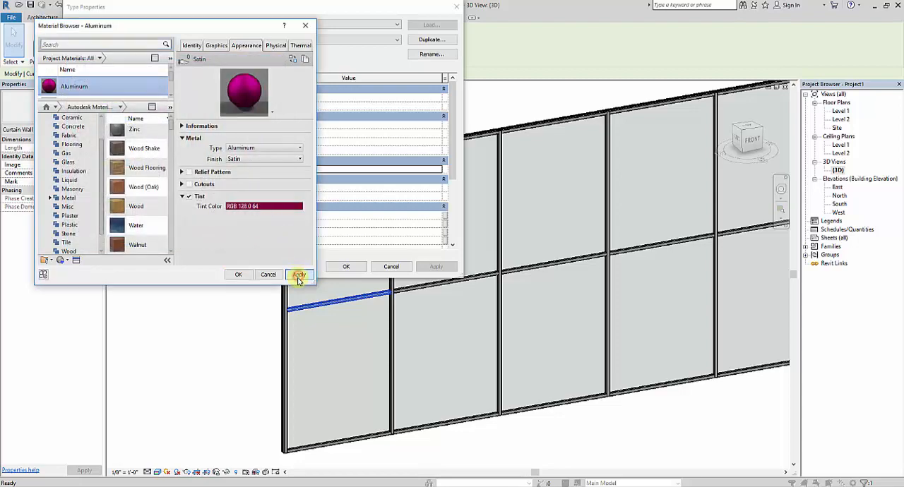
{"action": "left_click", "coordinate": [239, 276]}
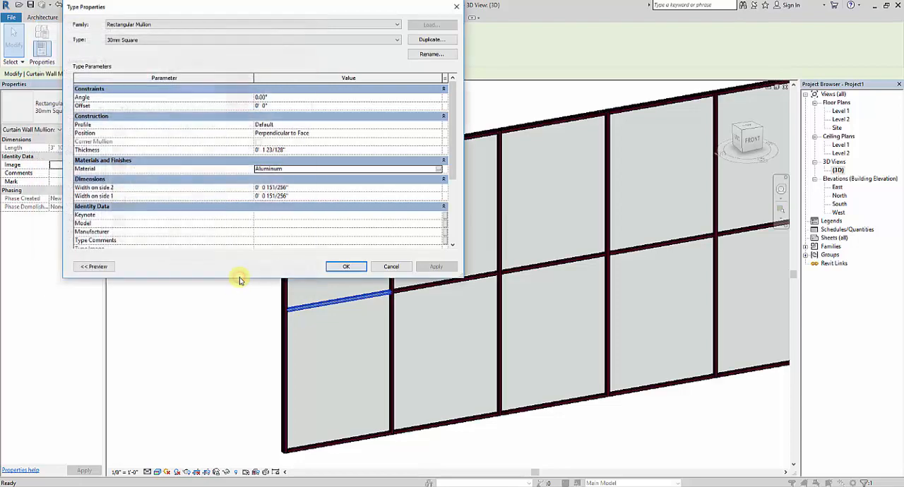
{"action": "left_click", "coordinate": [346, 266]}
{"action": "left_click", "coordinate": [233, 233]}
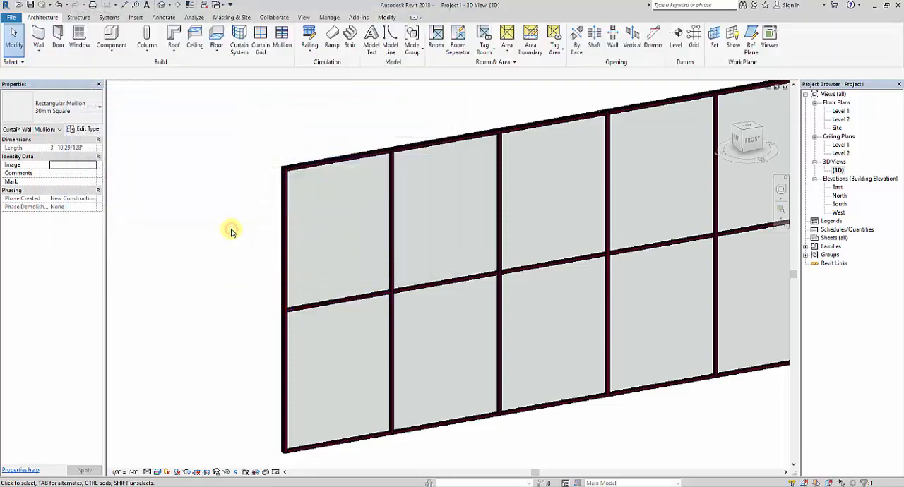
{"action": "scroll", "coordinate": [406, 301], "scroll_direction": "up", "scroll_amount": 8}
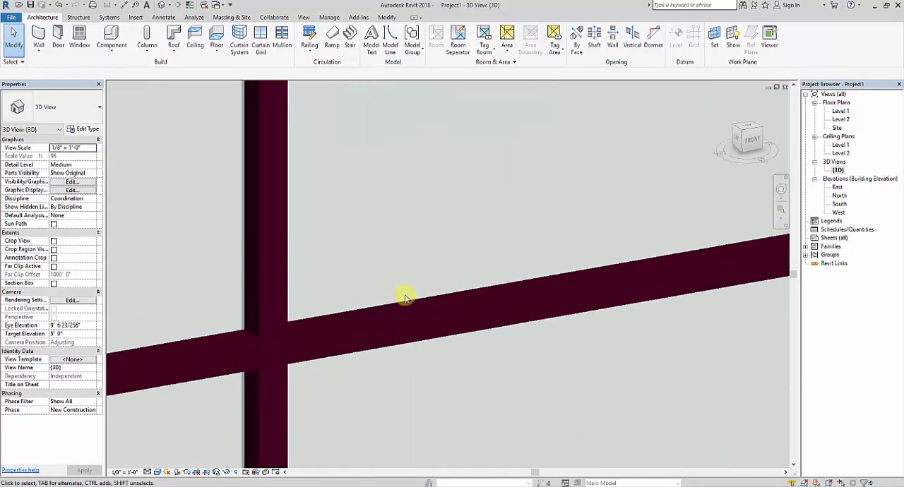
Examine the recolored mullions on the whole curtain wall, then view its lower panels from the front.
{"action": "scroll", "coordinate": [405, 294], "scroll_direction": "down", "scroll_amount": 9}
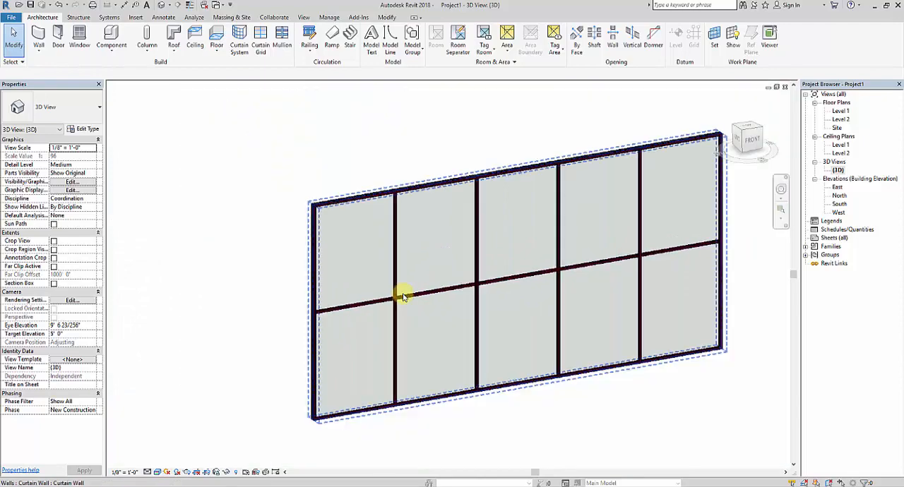
{"action": "scroll", "coordinate": [487, 297], "scroll_direction": "up", "scroll_amount": 3}
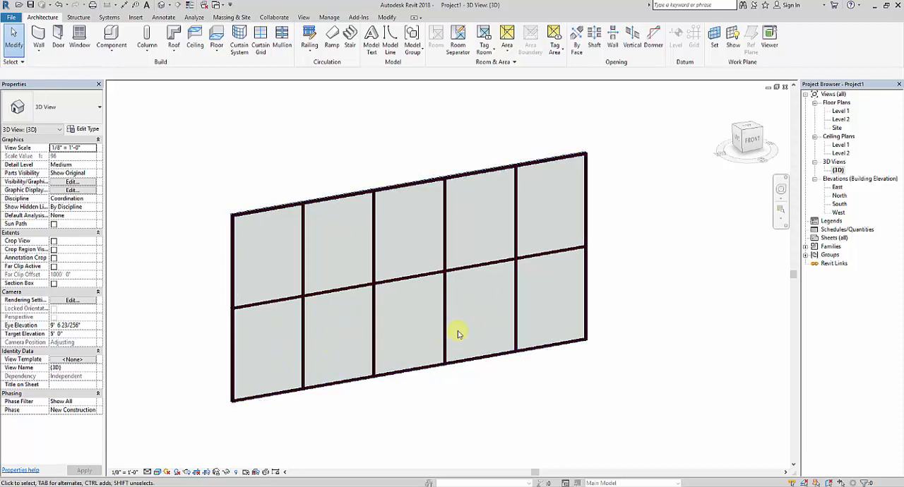
{"action": "left_click", "coordinate": [756, 140]}
{"action": "scroll", "coordinate": [358, 405], "scroll_direction": "up", "scroll_amount": 2}
{"action": "middle_click_drag", "start_coordinate": [323, 365], "coordinate": [336, 405]}
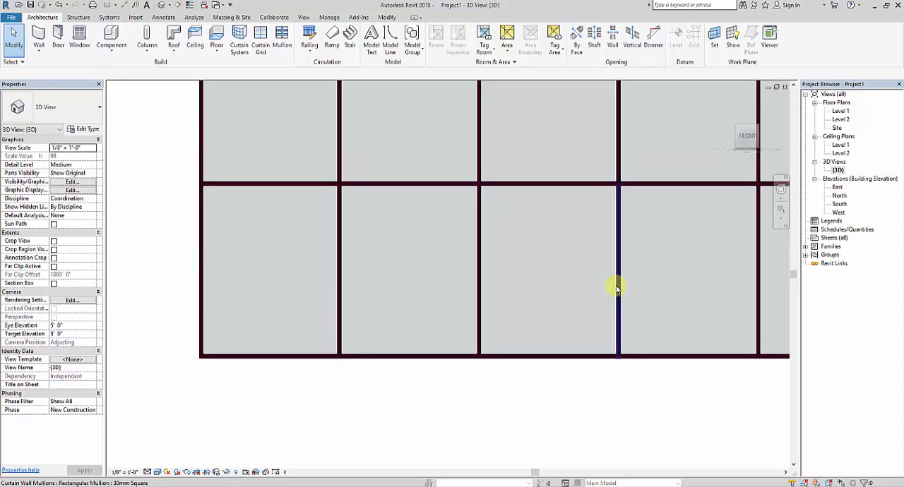
{"action": "scroll", "coordinate": [498, 285], "scroll_direction": "down", "scroll_amount": 1}
{"action": "middle_click_drag", "start_coordinate": [336, 293], "coordinate": [354, 325]}
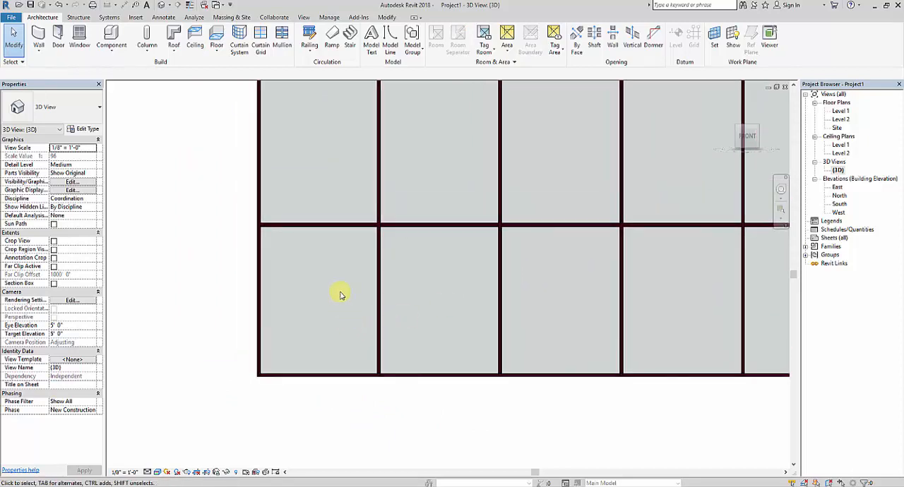
{"action": "scroll", "coordinate": [396, 314], "scroll_direction": "up", "scroll_amount": 1}
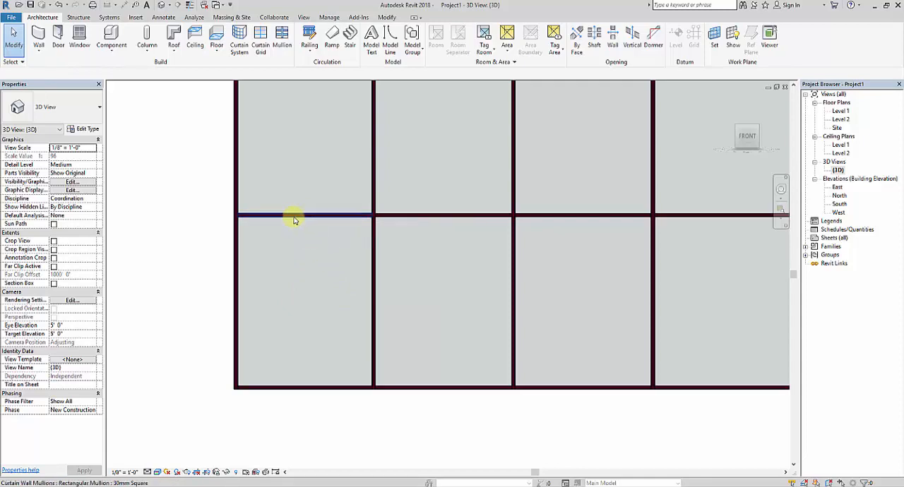
Select the lower-left panel of the curtain wall and assign it the System Panel Glazed type.
{"action": "key", "text": "Tab"}
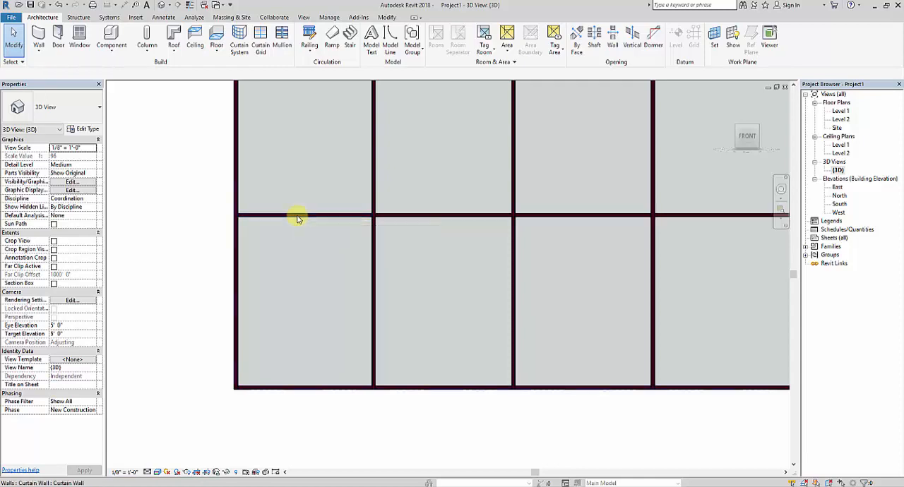
{"action": "key", "text": "Tab"}
{"action": "key", "text": "Tab"}
{"action": "key", "text": "Tab"}
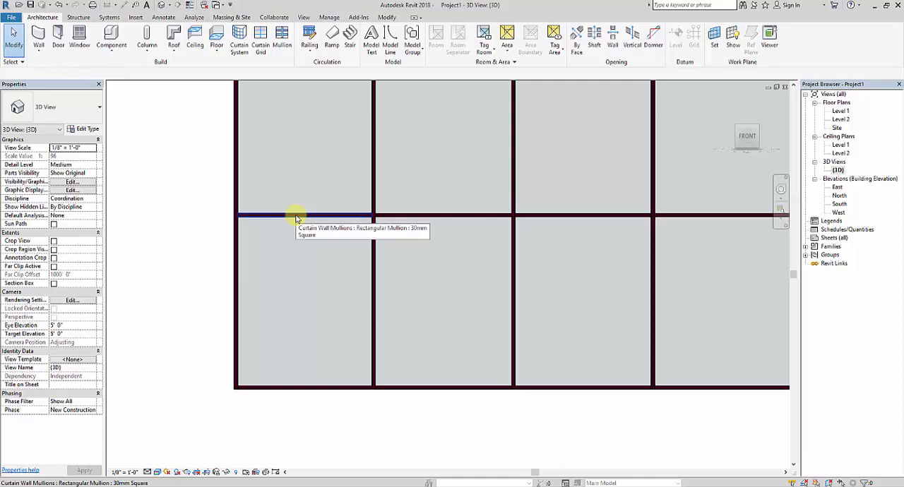
{"action": "key", "text": "Tab"}
{"action": "key", "text": "Tab"}
{"action": "key", "text": "Tab"}
{"action": "key", "text": "Tab"}
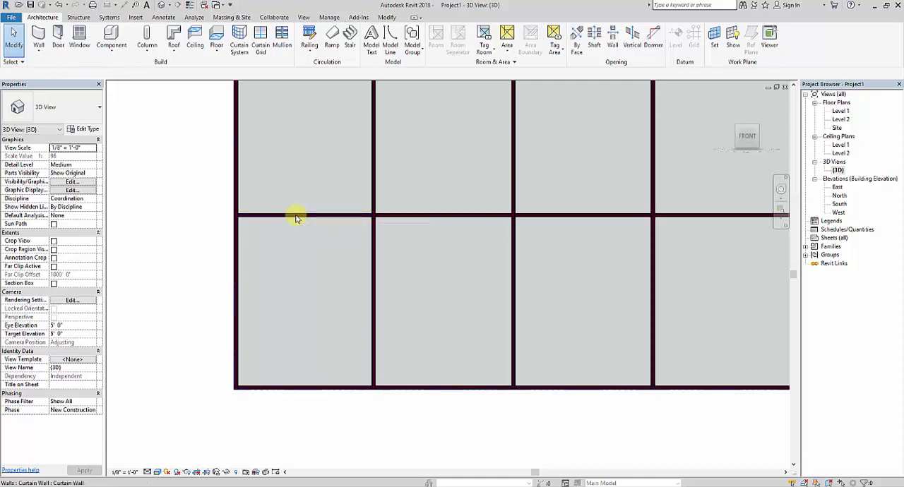
{"action": "key", "text": "Tab"}
{"action": "key", "text": "Tab"}
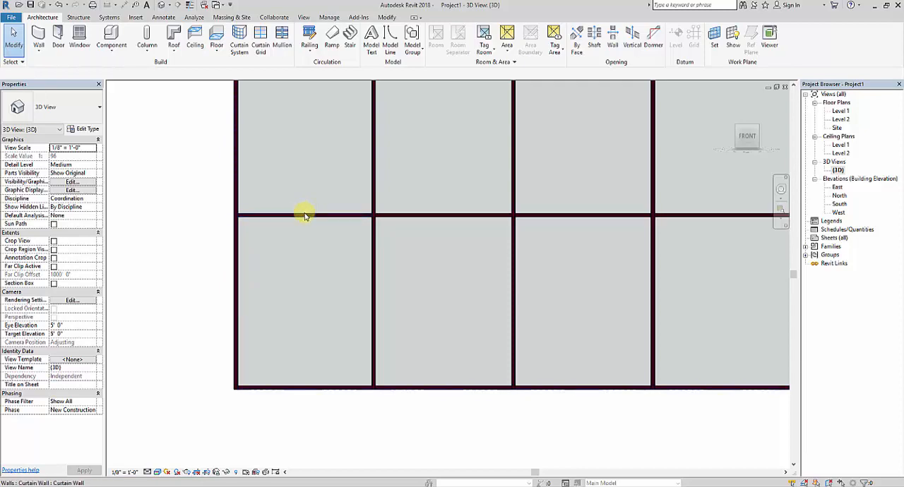
{"action": "key", "text": "Tab"}
{"action": "key", "text": "Tab"}
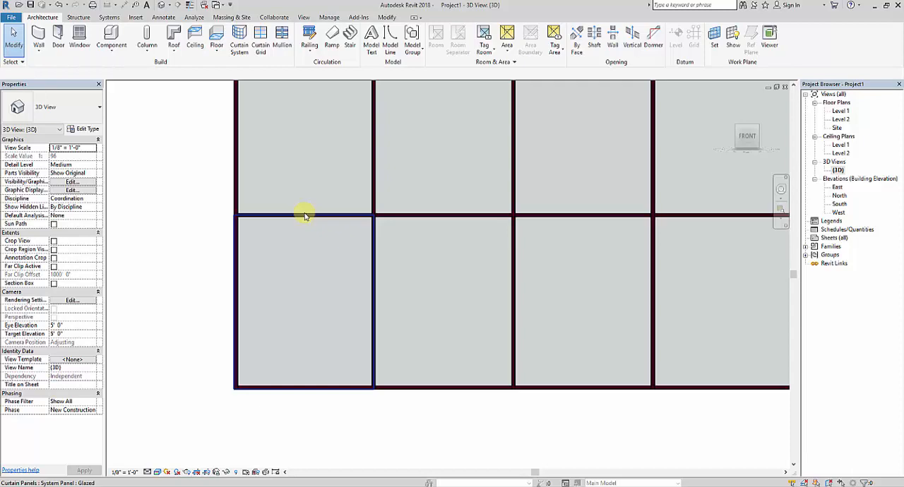
{"action": "left_click", "coordinate": [305, 215]}
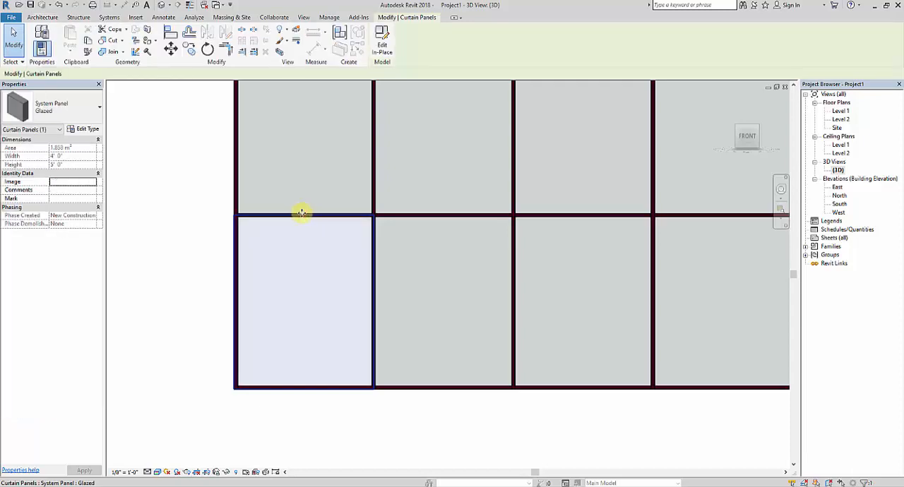
{"action": "left_click", "coordinate": [98, 111]}
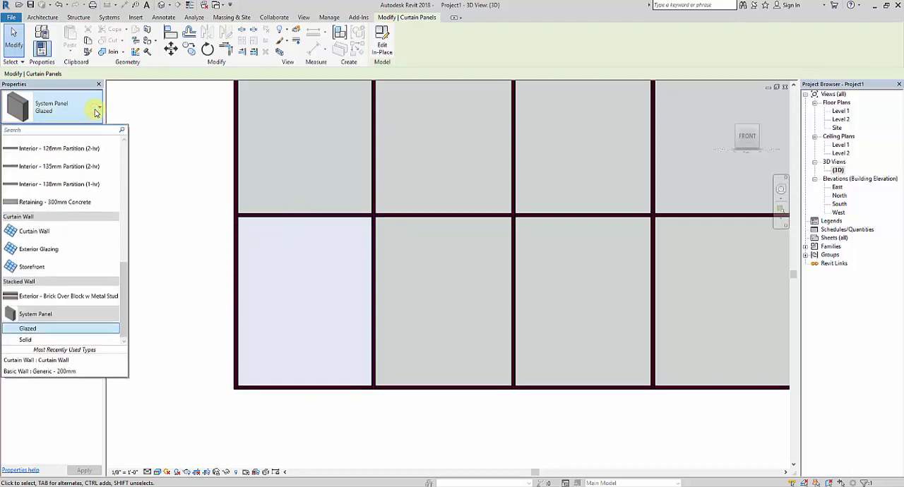
{"action": "left_click", "coordinate": [44, 330]}
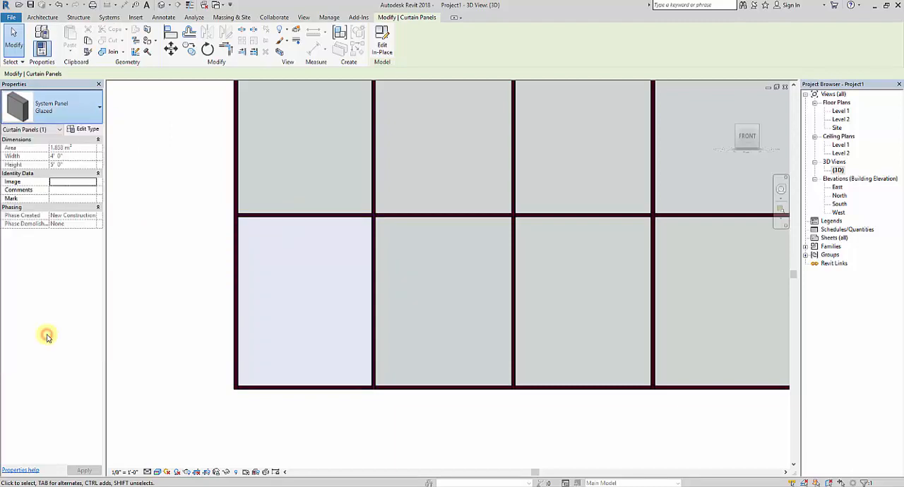
{"action": "left_click", "coordinate": [399, 436]}
{"action": "middle_click_drag", "start_coordinate": [496, 415], "coordinate": [375, 421]}
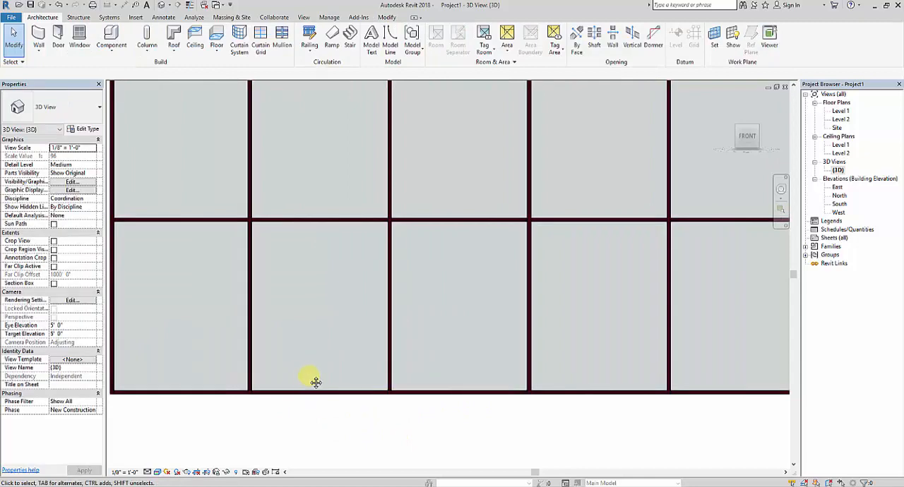
{"action": "middle_click_drag", "start_coordinate": [315, 382], "coordinate": [344, 380]}
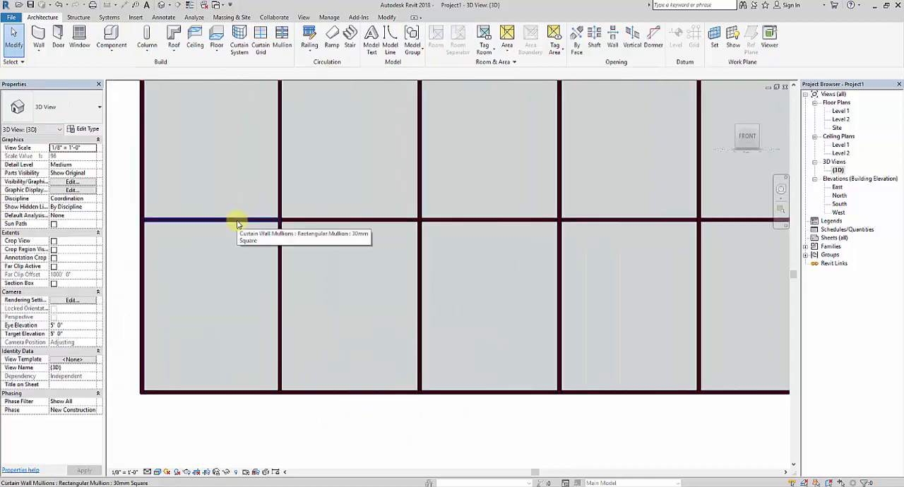
{"action": "key", "text": "Tab"}
{"action": "key", "text": "Tab"}
{"action": "key", "text": "Tab"}
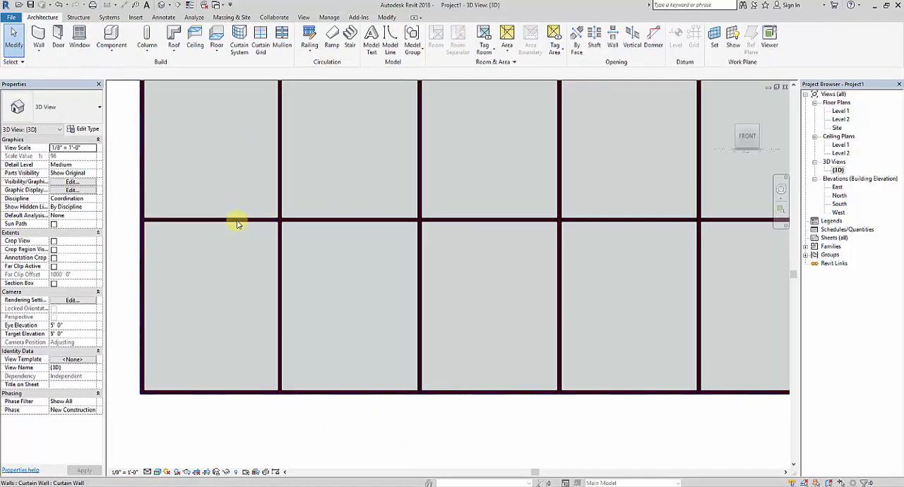
{"action": "left_click", "coordinate": [237, 224]}
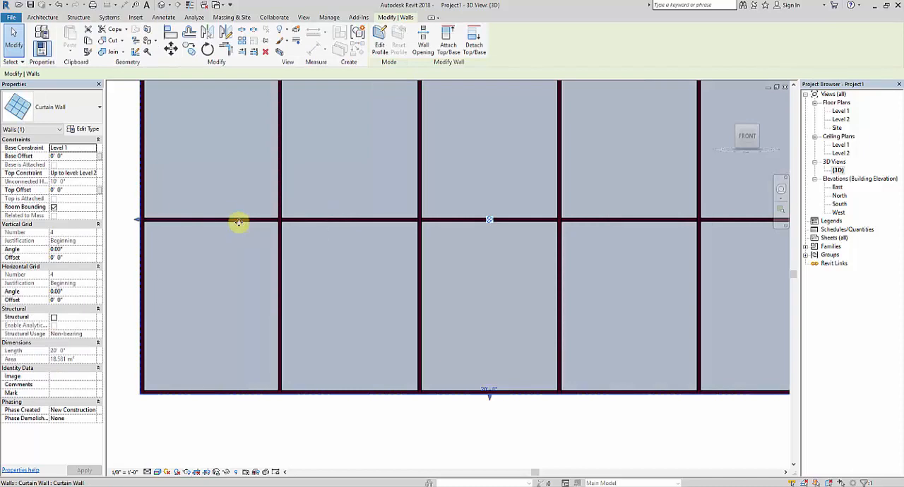
{"action": "left_click", "coordinate": [253, 434]}
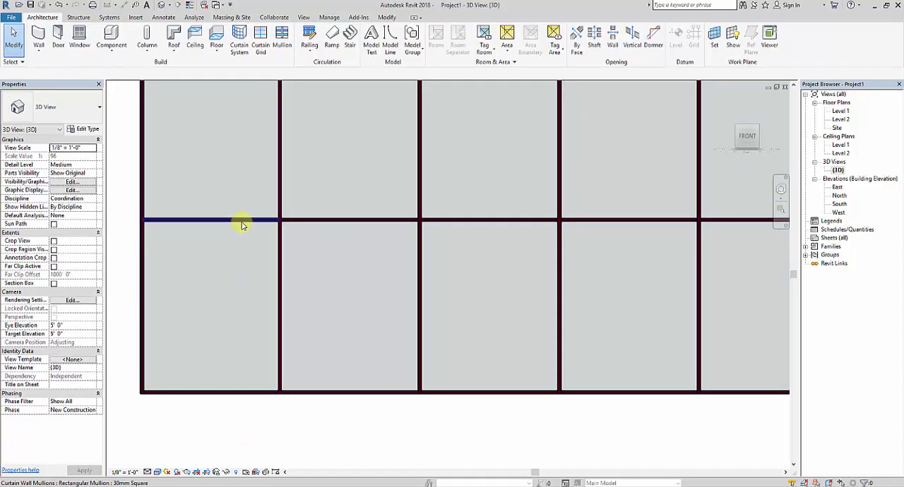
Change the first panel of the curtain wall's lower row, at its left end, to the System Panel Solid type.
{"action": "key", "text": "Tab"}
{"action": "key", "text": "Tab"}
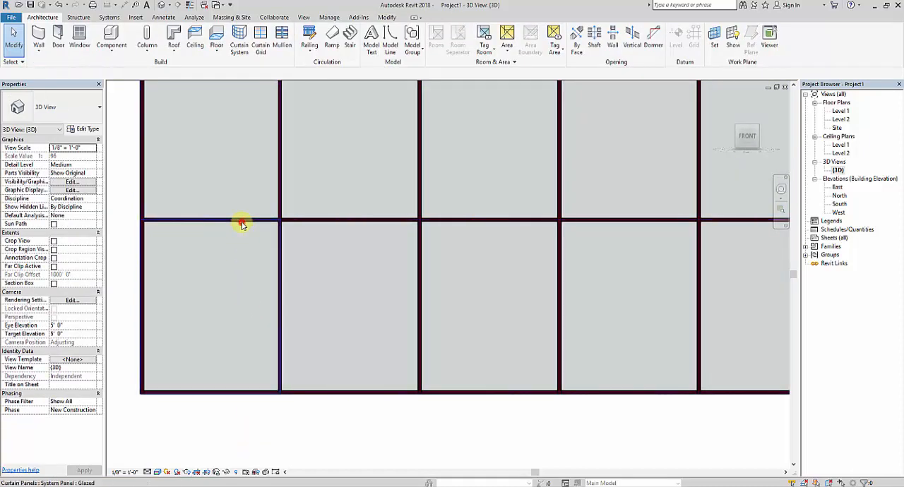
{"action": "left_click", "coordinate": [240, 223]}
{"action": "left_click", "coordinate": [73, 113]}
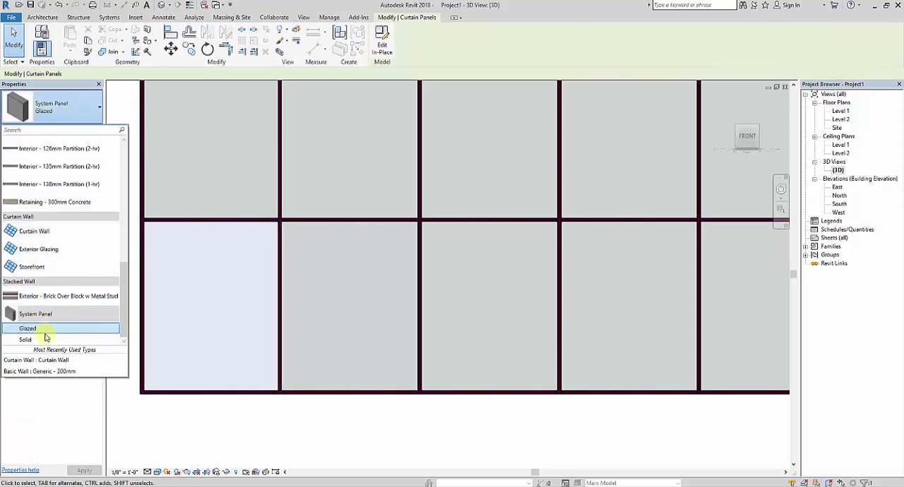
{"action": "left_click", "coordinate": [32, 342]}
{"action": "left_click", "coordinate": [381, 428]}
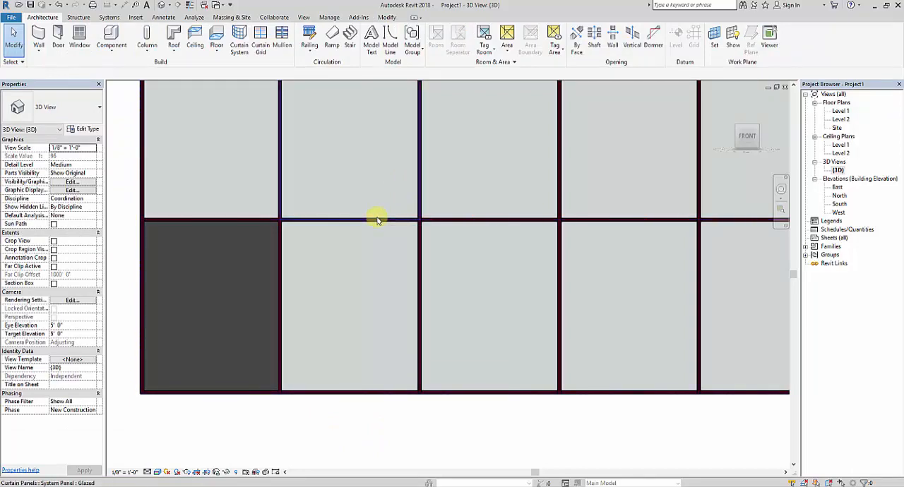
Change the second panel from the left in the curtain wall's lower row to System Panel Solid.
{"action": "left_click", "coordinate": [378, 220]}
{"action": "left_click", "coordinate": [99, 107]}
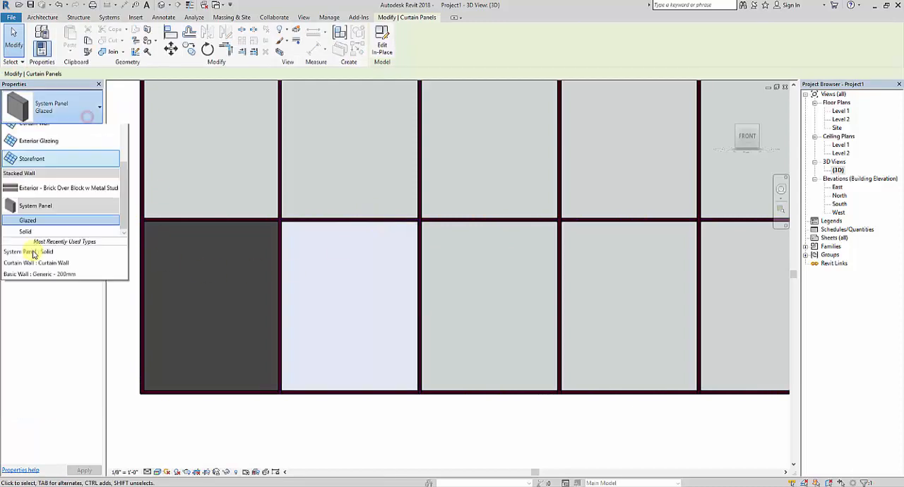
{"action": "left_click", "coordinate": [35, 328]}
{"action": "left_click", "coordinate": [452, 427]}
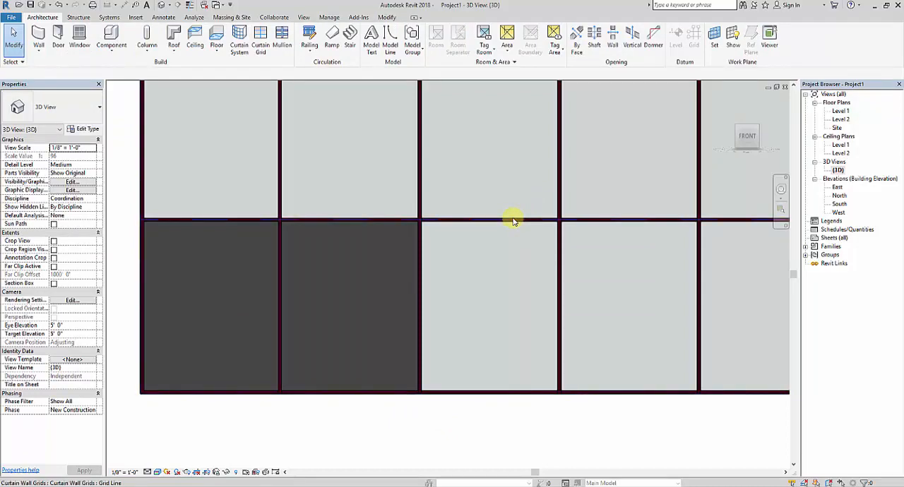
Change the middle panel of the curtain wall's lower row to the System Panel Solid type.
{"action": "left_click", "coordinate": [514, 220]}
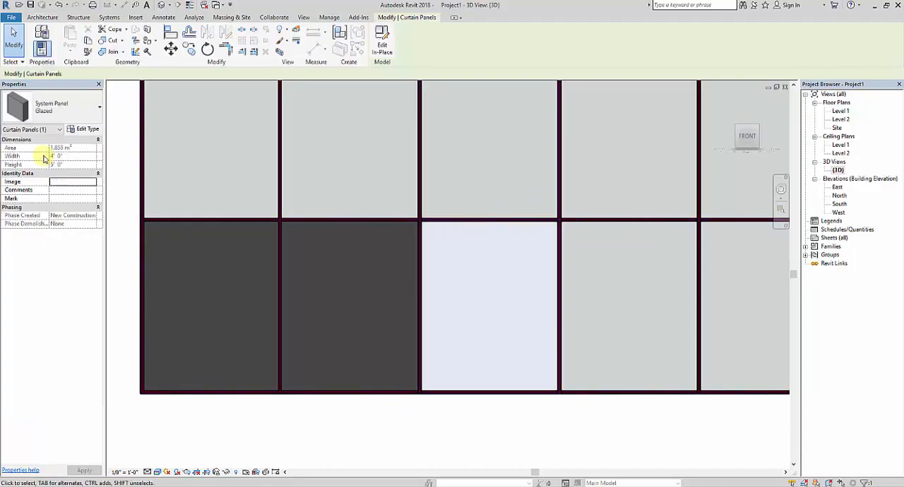
{"action": "left_click", "coordinate": [71, 108]}
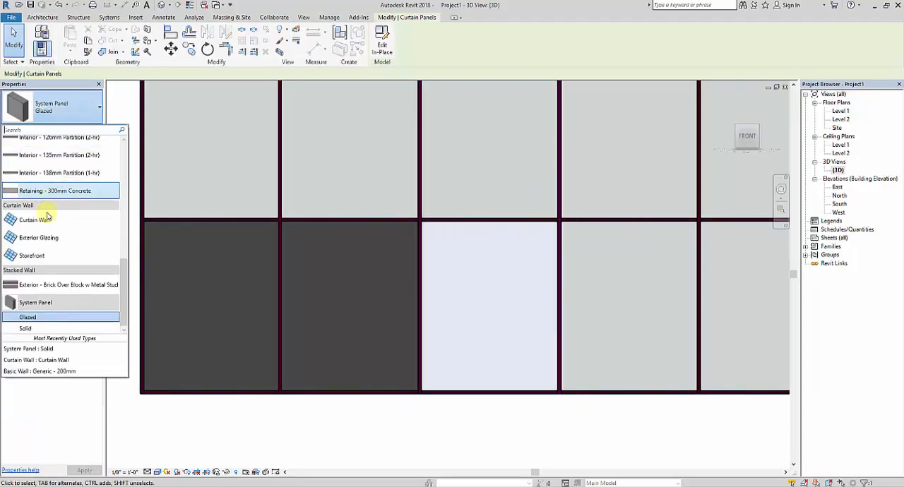
{"action": "left_click", "coordinate": [47, 329]}
{"action": "middle_click_drag", "start_coordinate": [534, 315], "coordinate": [428, 228]}
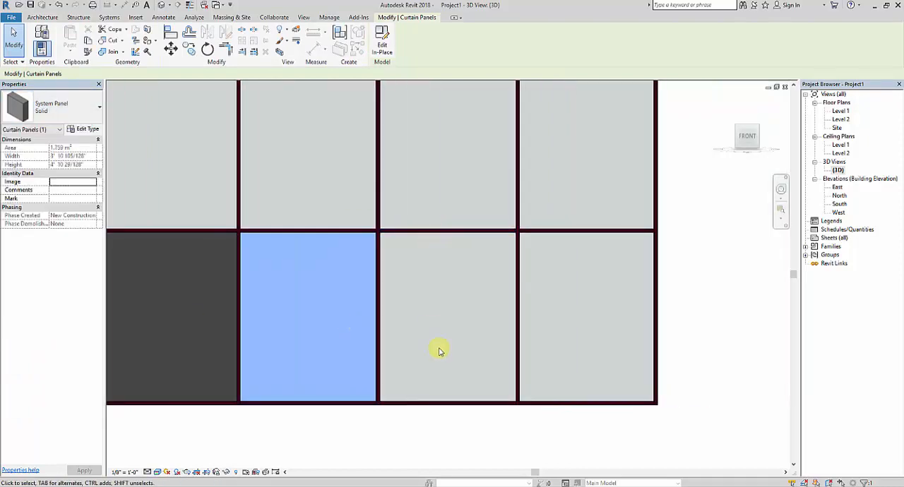
{"action": "left_click", "coordinate": [439, 423]}
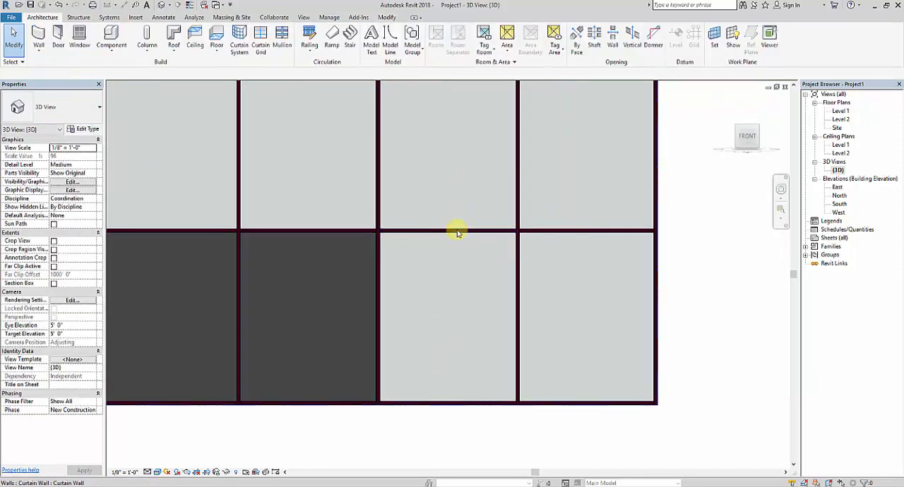
Change the fourth panel from the left in the curtain wall's lower row to System Panel Solid.
{"action": "key", "text": "Tab"}
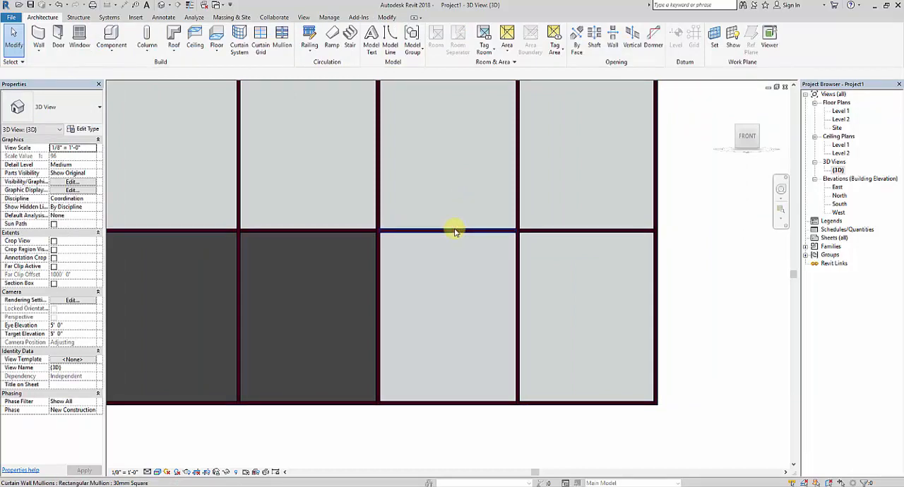
{"action": "key", "text": "Tab"}
{"action": "key", "text": "Tab"}
{"action": "key", "text": "Tab"}
{"action": "key", "text": "Tab"}
{"action": "left_click", "coordinate": [455, 232]}
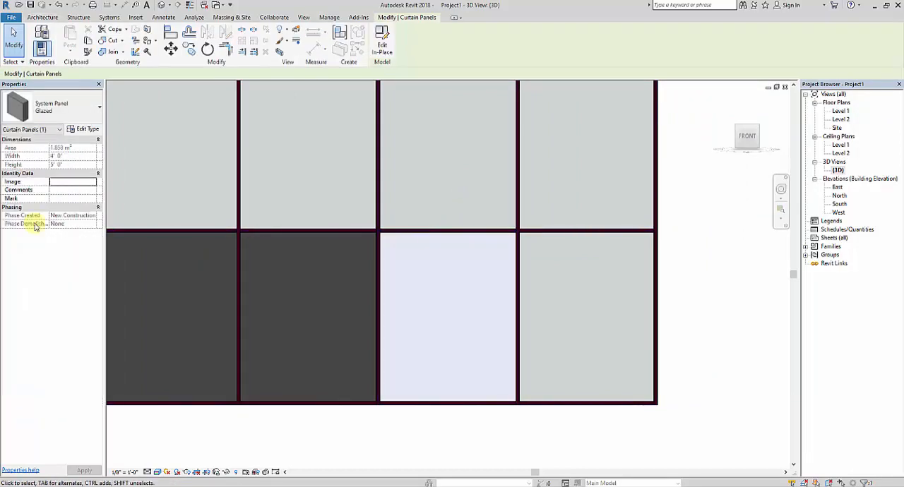
{"action": "left_click", "coordinate": [79, 114]}
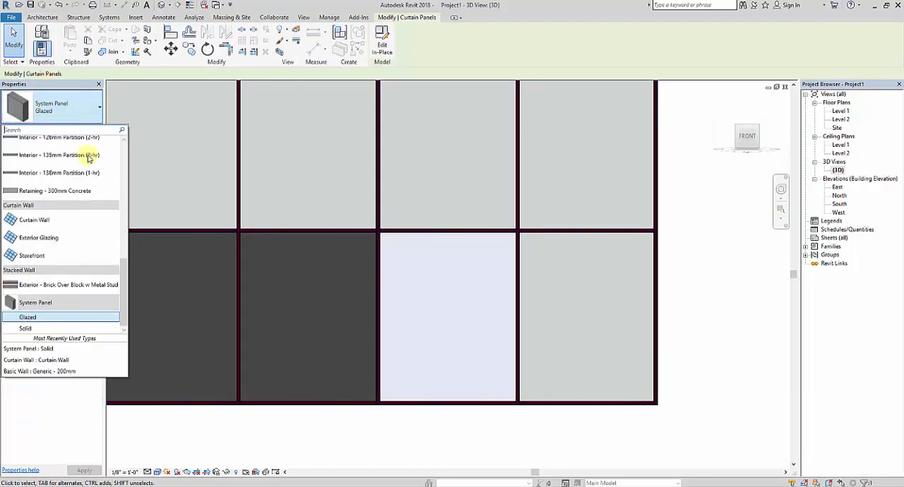
{"action": "left_click", "coordinate": [55, 325]}
{"action": "middle_click_drag", "start_coordinate": [662, 458], "coordinate": [636, 423]}
{"action": "left_click", "coordinate": [590, 422]}
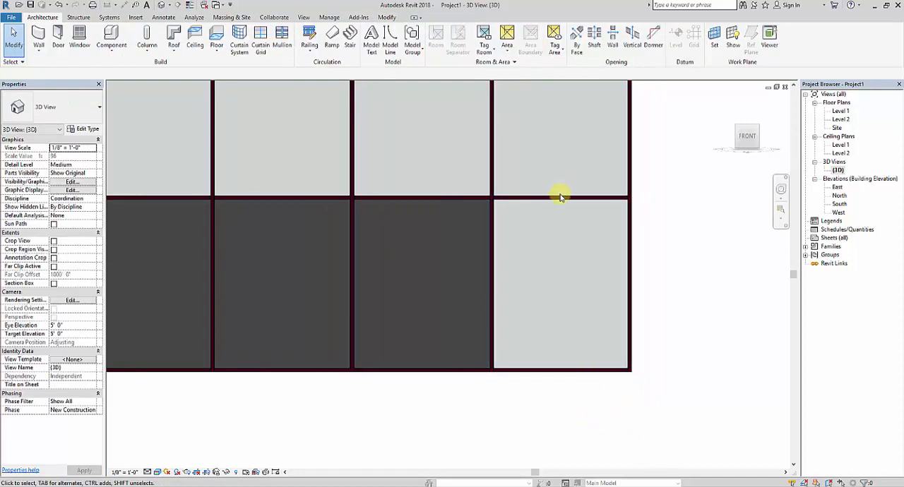
Change the last panel at the right end of the curtain wall's lower row to System Panel Solid.
{"action": "key", "text": "Tab"}
{"action": "key", "text": "Tab"}
{"action": "key", "text": "Tab"}
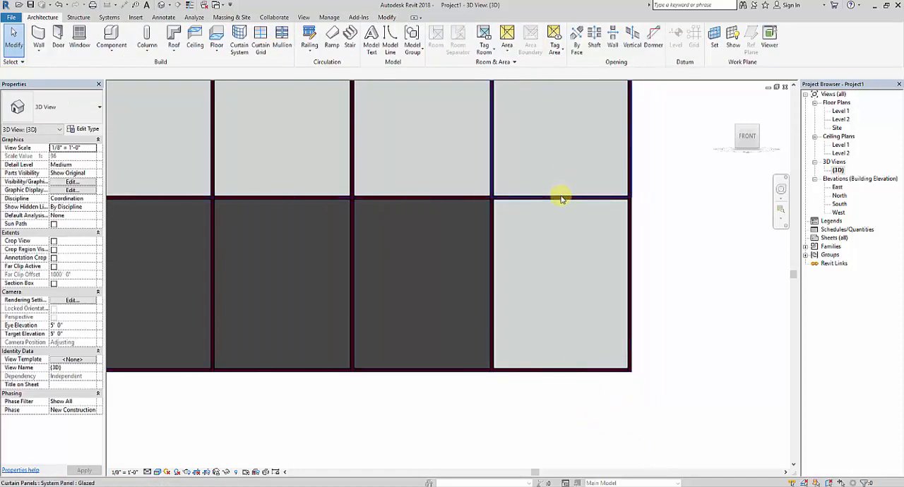
{"action": "key", "text": "Tab"}
{"action": "left_click", "coordinate": [560, 197]}
{"action": "left_click", "coordinate": [67, 106]}
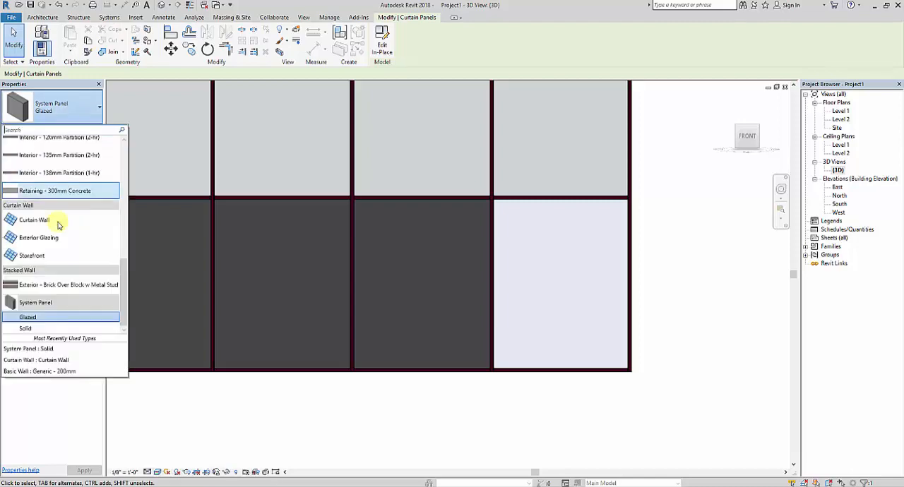
{"action": "left_click", "coordinate": [40, 329]}
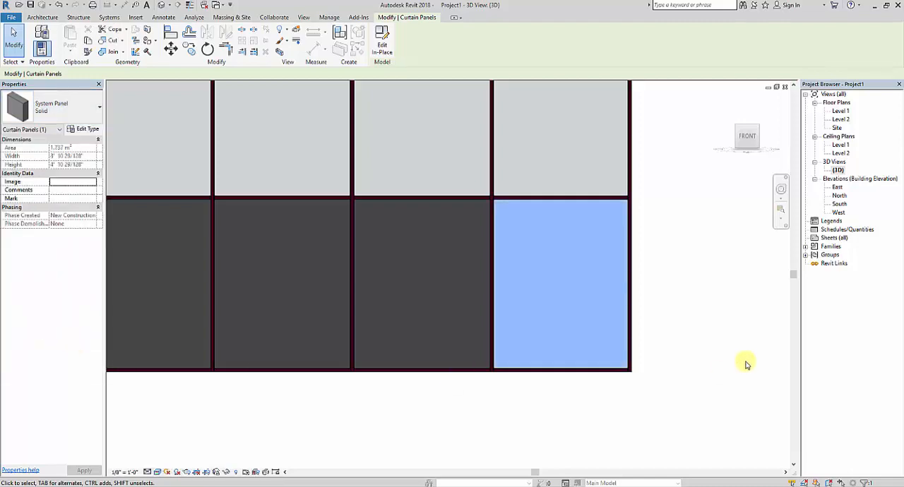
Set the material of the System Panel Solid type to Wood (Oak) in its type properties.
{"action": "scroll", "coordinate": [747, 364], "scroll_direction": "down", "scroll_amount": 2}
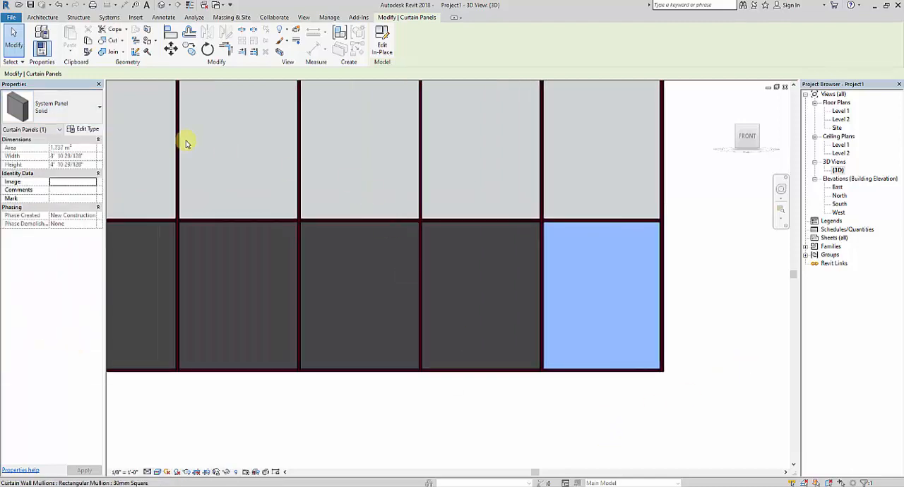
{"action": "left_click", "coordinate": [86, 129]}
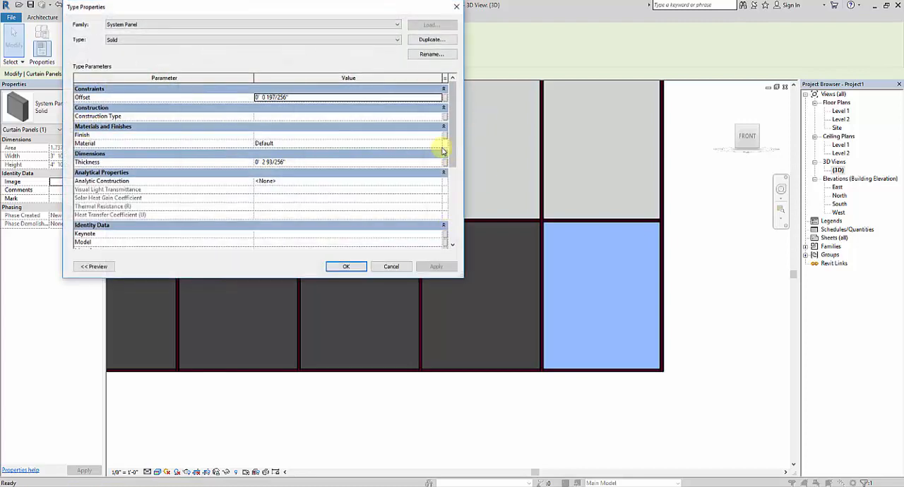
{"action": "left_click", "coordinate": [443, 144]}
{"action": "left_click", "coordinate": [443, 143]}
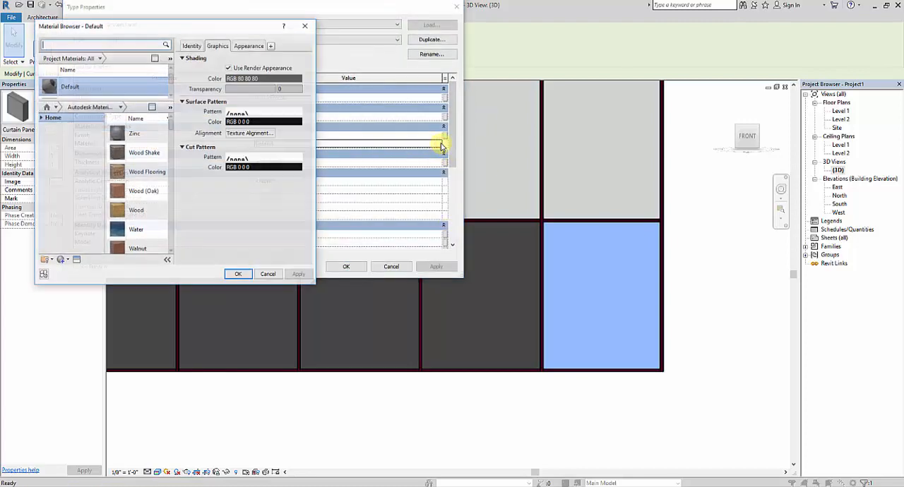
{"action": "double_click", "coordinate": [152, 192]}
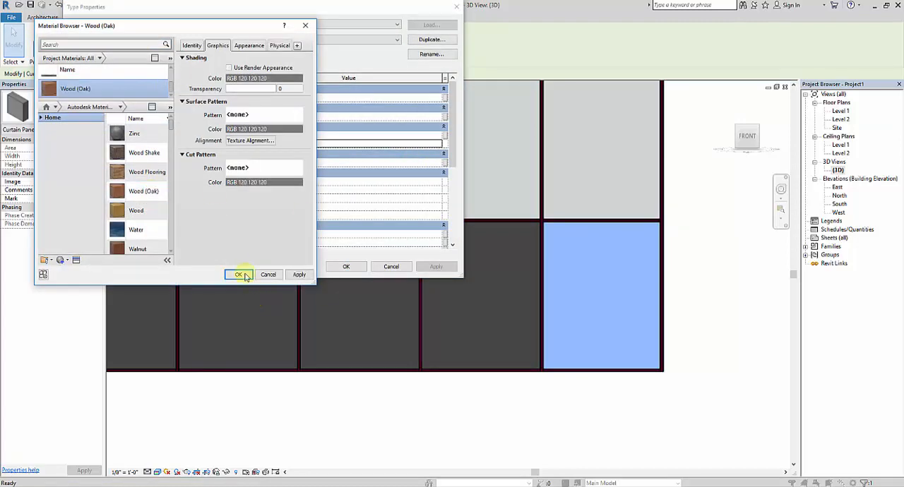
{"action": "left_click", "coordinate": [239, 275]}
{"action": "left_click", "coordinate": [346, 266]}
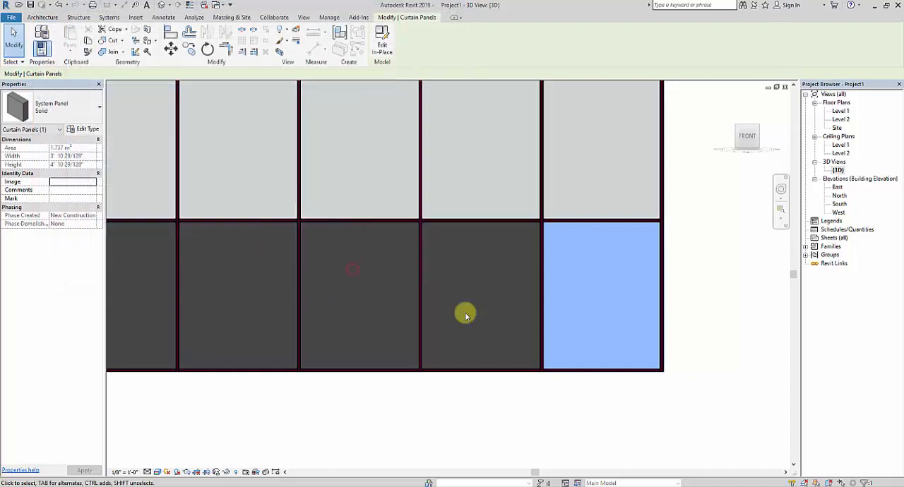
{"action": "left_click", "coordinate": [559, 417]}
Examine the oak finish on the curtain wall's lower panels in 3D, up close and from an angle.
{"action": "scroll", "coordinate": [428, 403], "scroll_direction": "down", "scroll_amount": 4}
{"action": "middle_click_drag", "start_coordinate": [471, 423], "coordinate": [347, 370]}
{"action": "middle_click_drag", "start_coordinate": [366, 393], "coordinate": [541, 276], "text": "shift"}
{"action": "scroll", "coordinate": [476, 290], "scroll_direction": "up", "scroll_amount": 6}
{"action": "scroll", "coordinate": [453, 304], "scroll_direction": "down", "scroll_amount": 5}
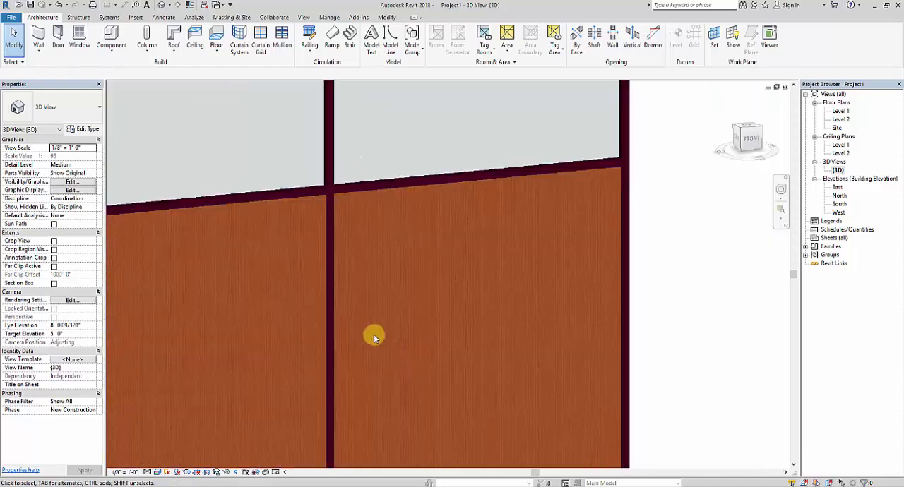
{"action": "middle_click_drag", "start_coordinate": [373, 333], "coordinate": [505, 304], "text": "shift"}
{"action": "left_click", "coordinate": [725, 103]}
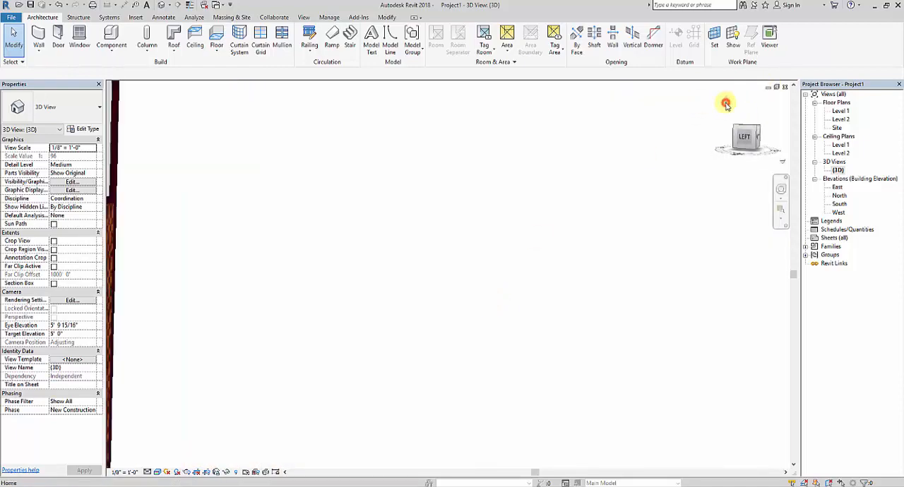
{"action": "middle_click_drag", "start_coordinate": [510, 332], "coordinate": [603, 339], "text": "shift"}
{"action": "scroll", "coordinate": [495, 309], "scroll_direction": "up", "scroll_amount": 5}
{"action": "middle_click_drag", "start_coordinate": [495, 309], "coordinate": [527, 301], "text": "shift"}
{"action": "scroll", "coordinate": [527, 301], "scroll_direction": "down", "scroll_amount": 6}
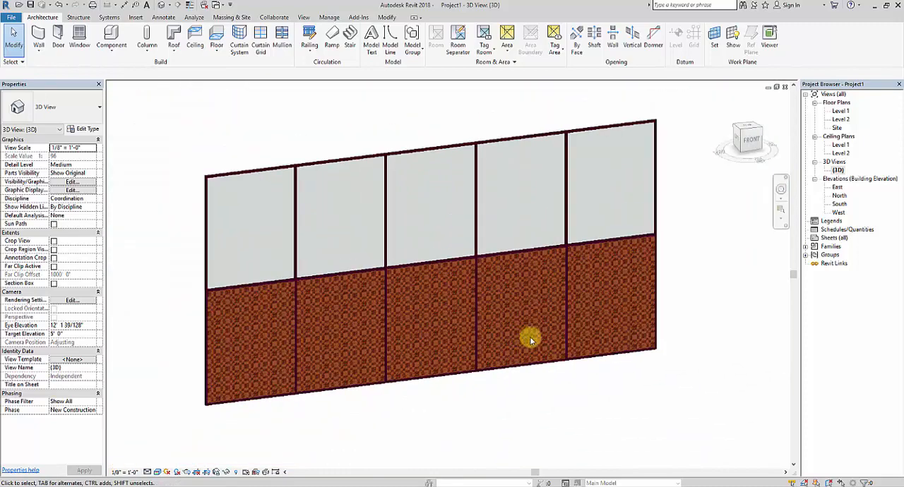
{"action": "middle_click_drag", "start_coordinate": [531, 341], "coordinate": [541, 323], "text": "shift"}
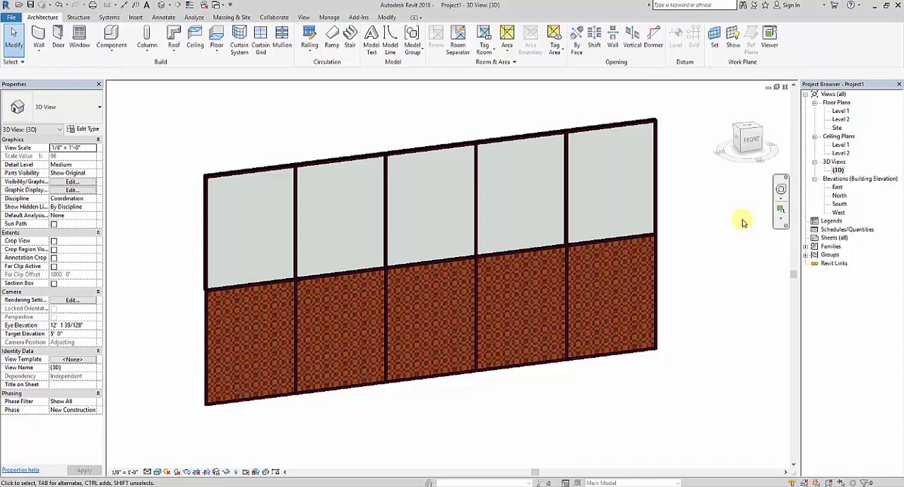
Change the middle panel of the curtain wall's lower row to System Panel Glazed, working from the front view.
{"action": "left_click", "coordinate": [750, 140]}
{"action": "scroll", "coordinate": [513, 306], "scroll_direction": "up", "scroll_amount": 3}
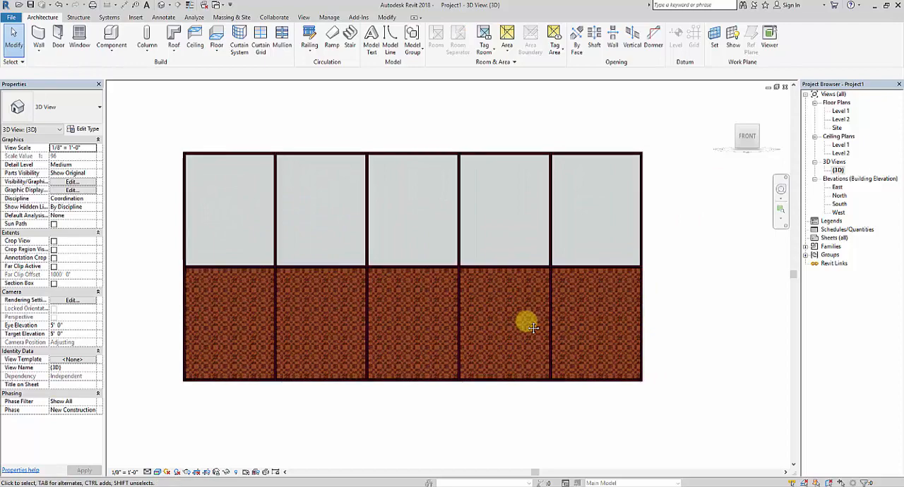
{"action": "middle_click_drag", "start_coordinate": [528, 330], "coordinate": [511, 337]}
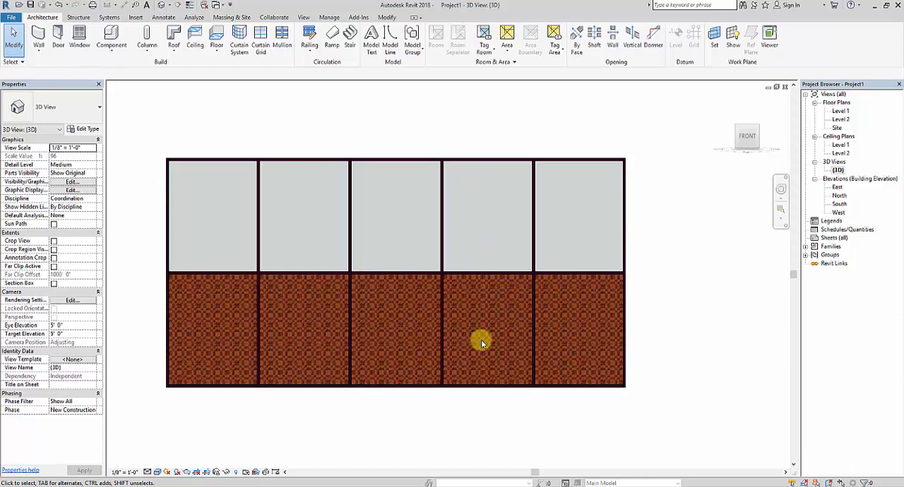
{"action": "scroll", "coordinate": [424, 353], "scroll_direction": "up", "scroll_amount": 2}
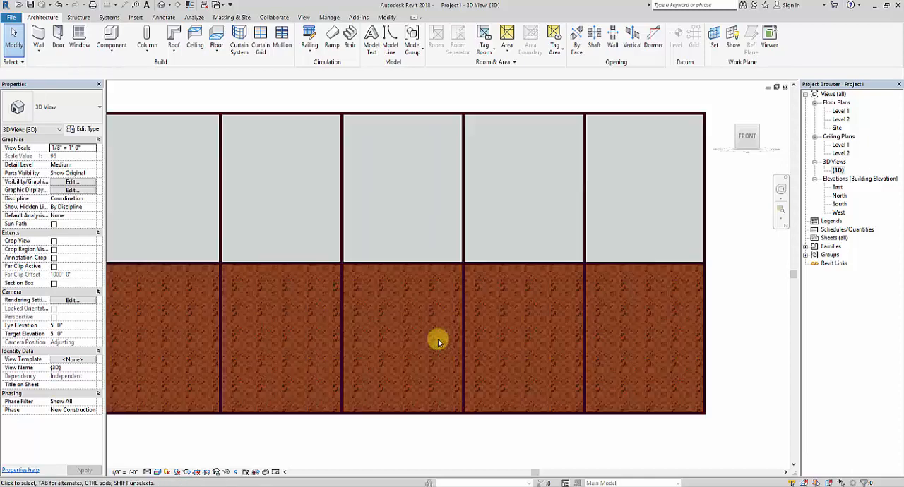
{"action": "middle_click_drag", "start_coordinate": [464, 371], "coordinate": [448, 368]}
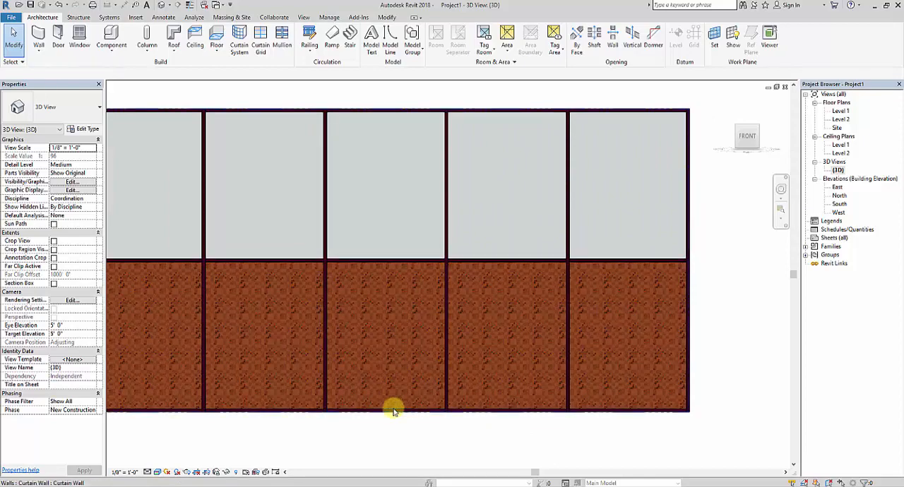
{"action": "key", "text": "Tab"}
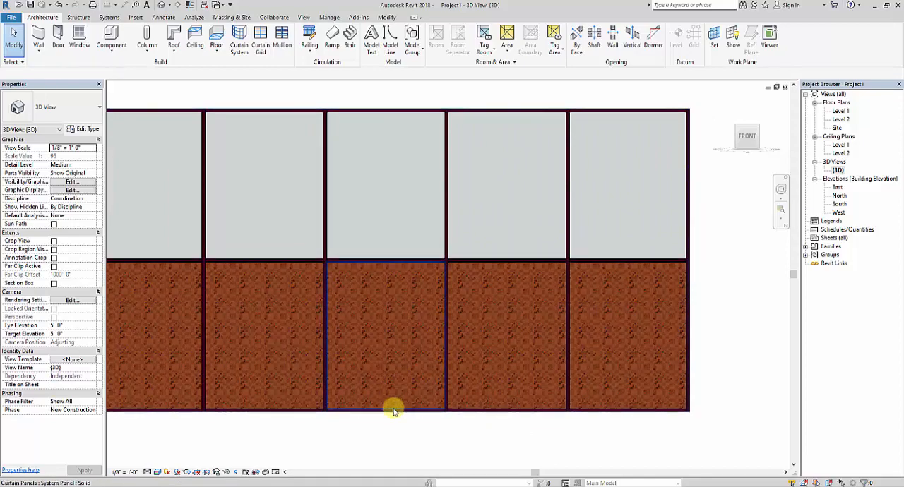
{"action": "left_click", "coordinate": [394, 410]}
{"action": "left_click", "coordinate": [80, 106]}
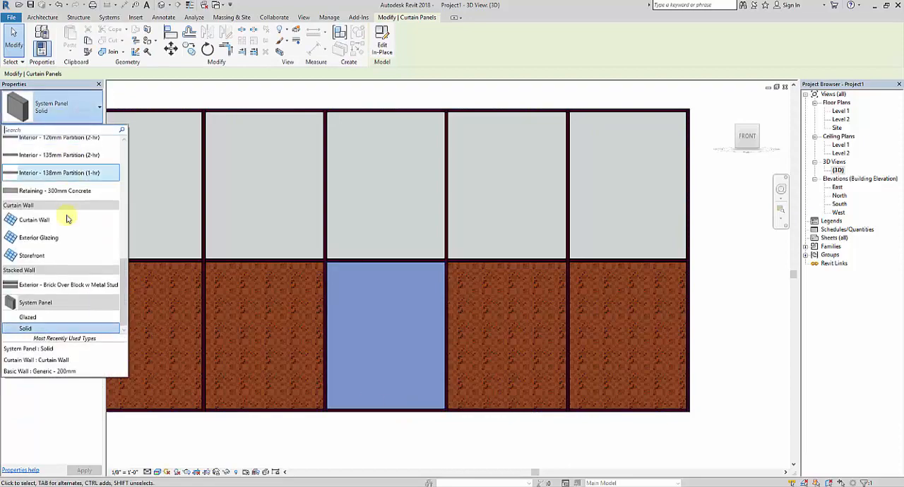
{"action": "left_click", "coordinate": [54, 318]}
{"action": "middle_click_drag", "start_coordinate": [463, 414], "coordinate": [424, 402]}
{"action": "left_click", "coordinate": [424, 402]}
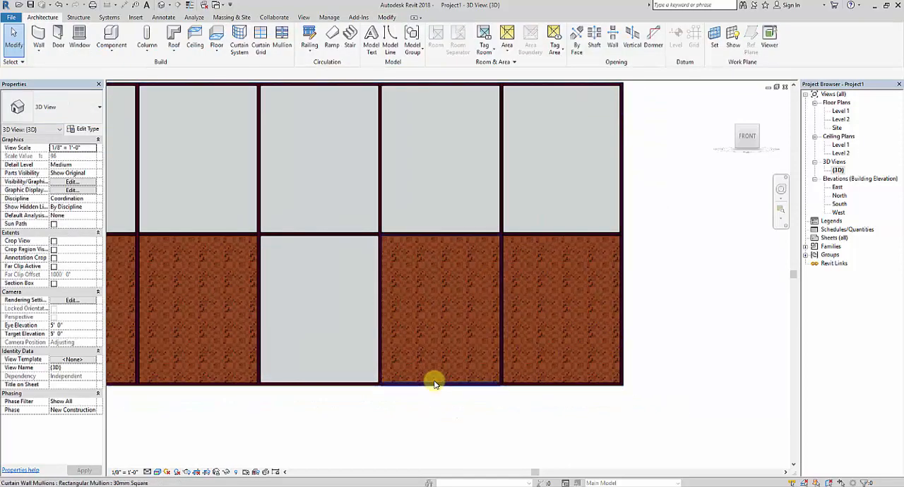
Change the fourth panel from the left in the curtain wall's lower row to System Panel Glazed.
{"action": "key", "text": "Tab"}
{"action": "key", "text": "Tab"}
{"action": "left_click", "coordinate": [434, 382]}
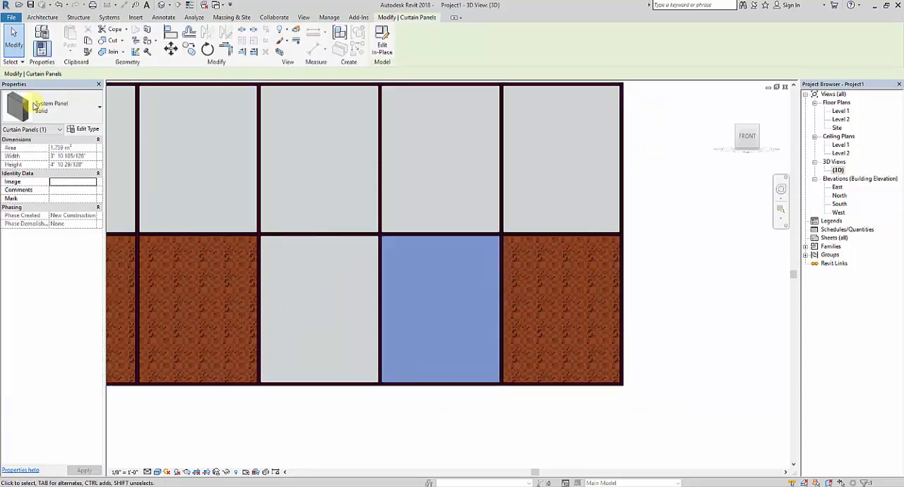
{"action": "left_click", "coordinate": [74, 106]}
{"action": "left_click", "coordinate": [43, 306]}
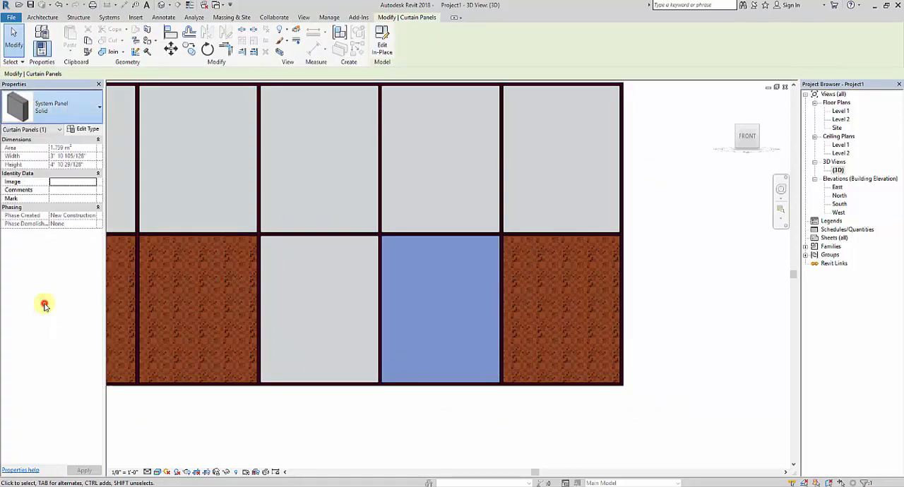
{"action": "left_click", "coordinate": [465, 409]}
Delete the vertical and horizontal mullions between the four glazed panels in the third and fourth bays.
{"action": "left_click", "coordinate": [379, 201]}
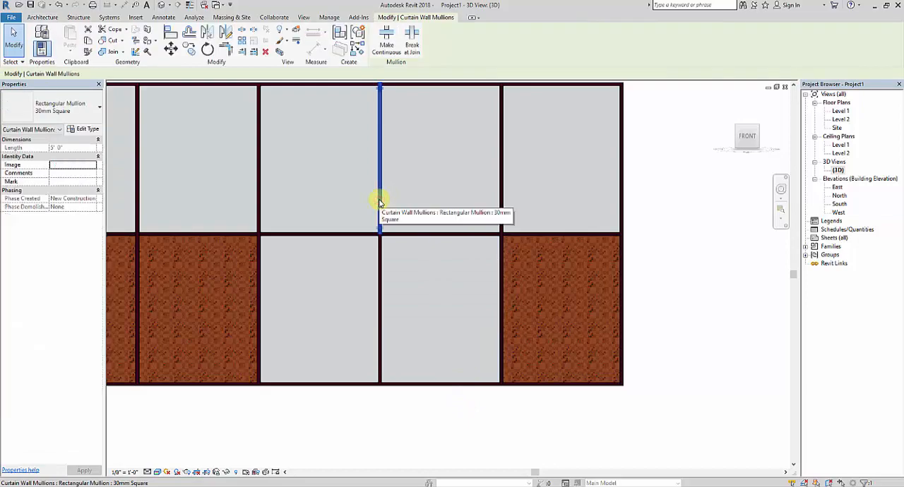
{"action": "key", "text": "Delete"}
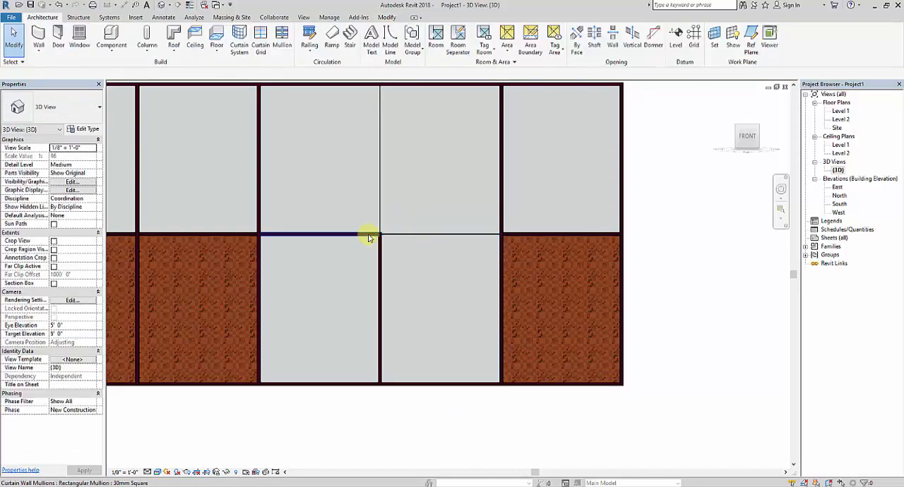
{"action": "left_click", "coordinate": [376, 238]}
{"action": "key", "text": "Delete"}
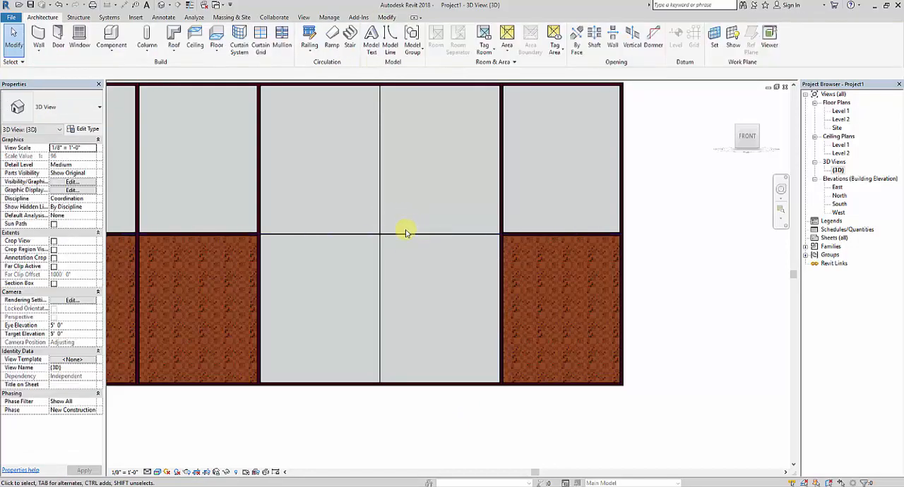
Remove the horizontal grid line's segments across the third and fourth bays with Add/Remove Segments.
{"action": "middle_click_drag", "start_coordinate": [441, 277], "coordinate": [436, 296]}
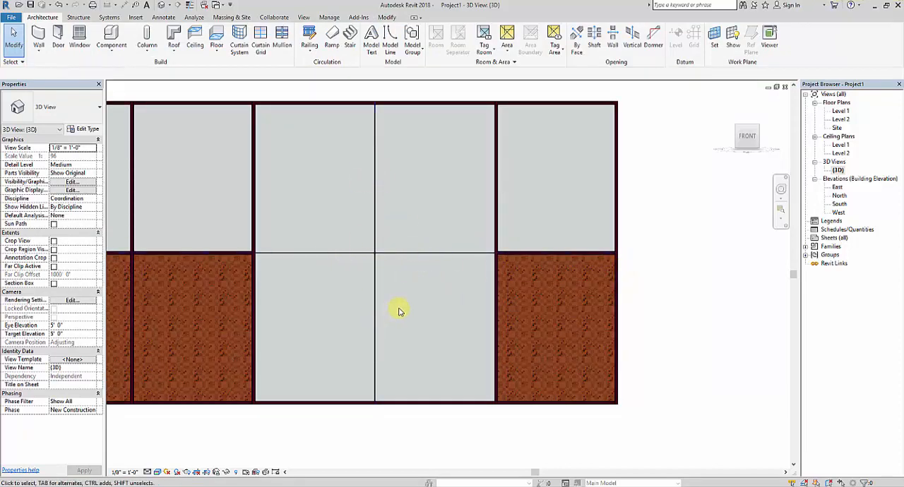
{"action": "middle_click_drag", "start_coordinate": [399, 311], "coordinate": [433, 302]}
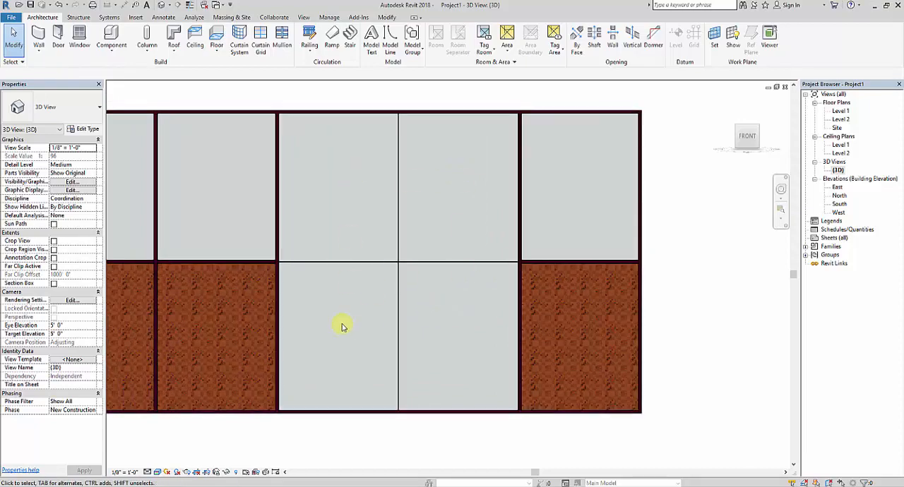
{"action": "scroll", "coordinate": [432, 301], "scroll_direction": "up", "scroll_amount": 2}
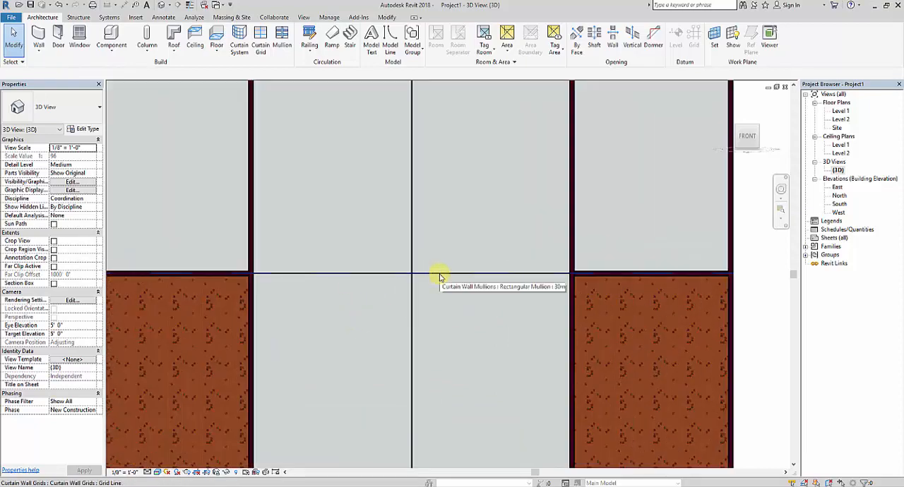
{"action": "left_click", "coordinate": [438, 274]}
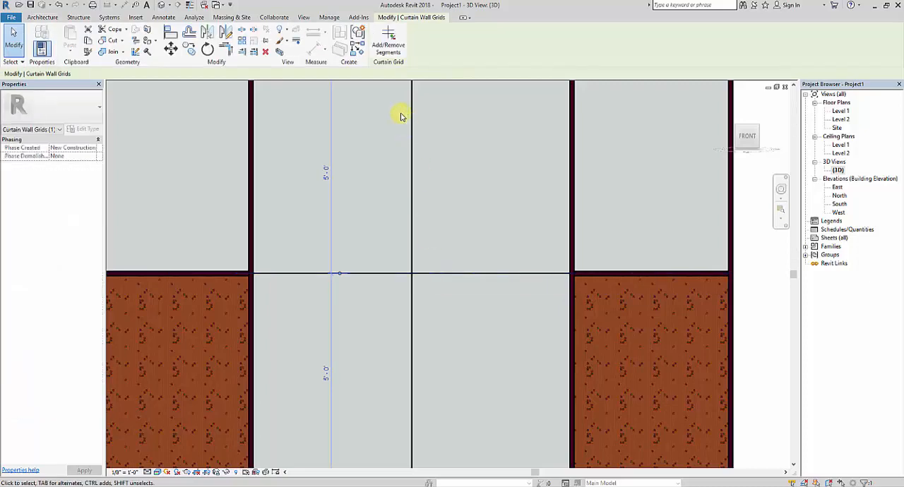
{"action": "left_click", "coordinate": [389, 39]}
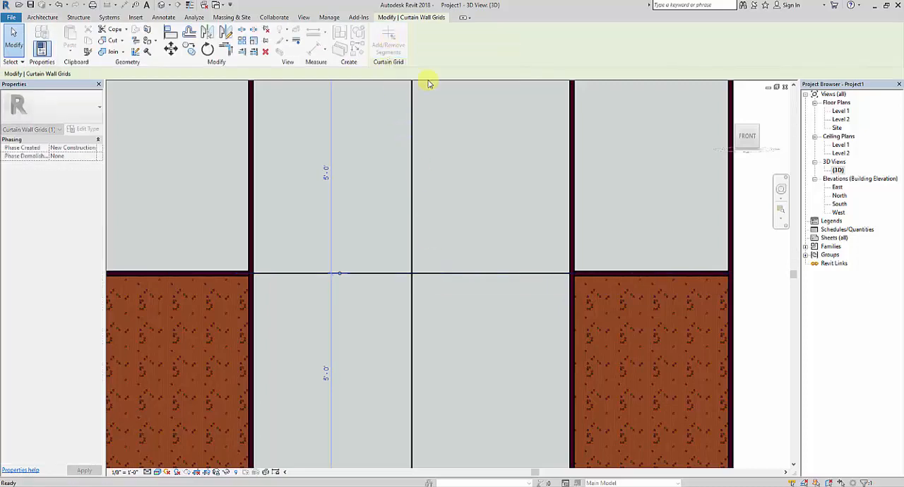
{"action": "left_click", "coordinate": [495, 274]}
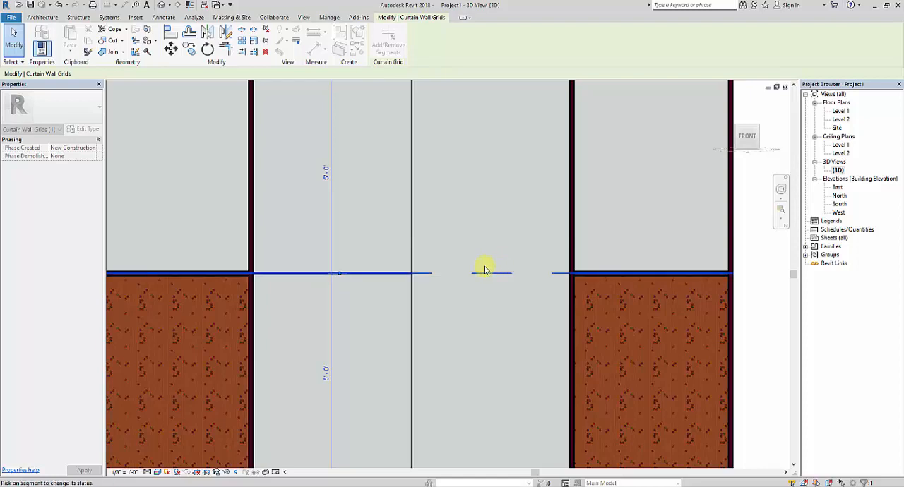
{"action": "left_click", "coordinate": [454, 219]}
{"action": "middle_click_drag", "start_coordinate": [356, 295], "coordinate": [374, 262]}
{"action": "left_click", "coordinate": [374, 240]}
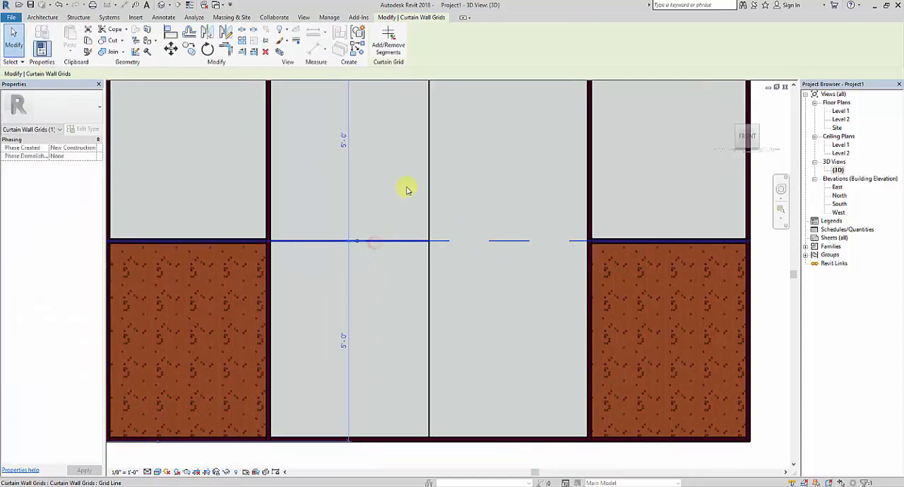
{"action": "left_click", "coordinate": [379, 37]}
{"action": "left_click", "coordinate": [376, 242]}
{"action": "left_click", "coordinate": [481, 266]}
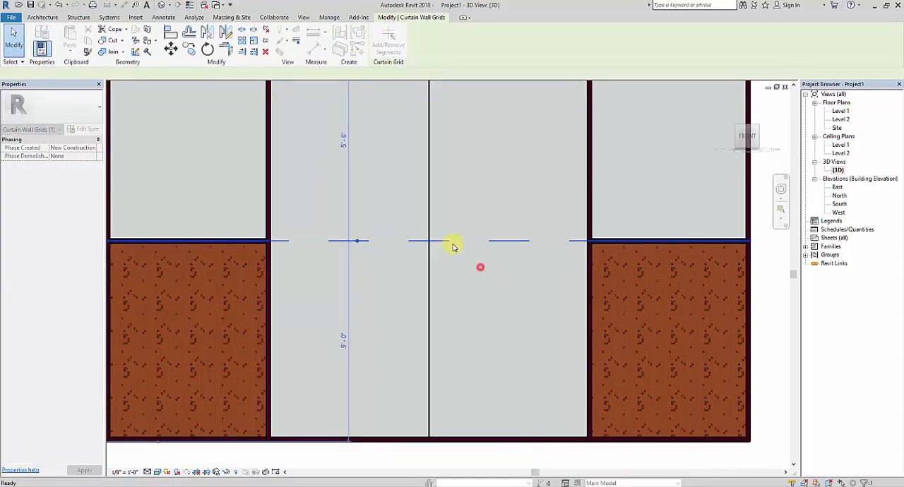
Delete the vertical grid line between the third and fourth bays and remove the horizontal grid segment crossing the merged bay.
{"action": "left_click", "coordinate": [430, 215]}
{"action": "key", "text": "Delete"}
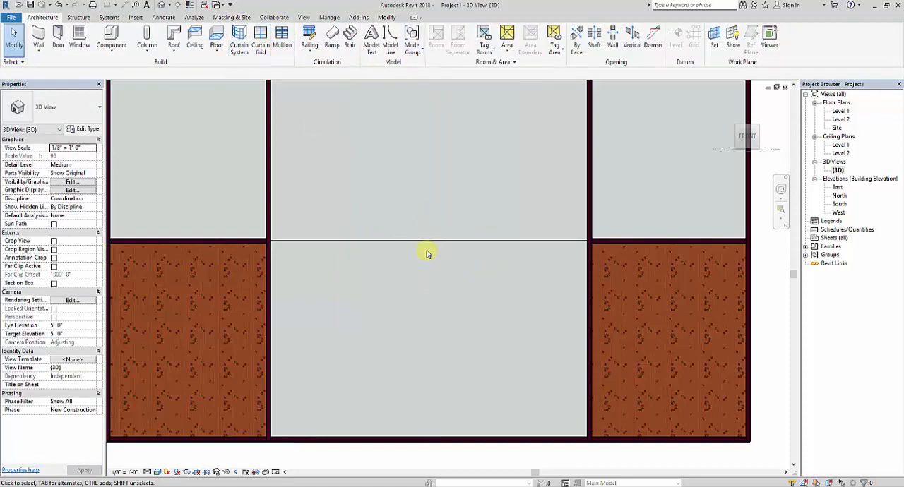
{"action": "left_click", "coordinate": [429, 242]}
{"action": "left_click", "coordinate": [389, 41]}
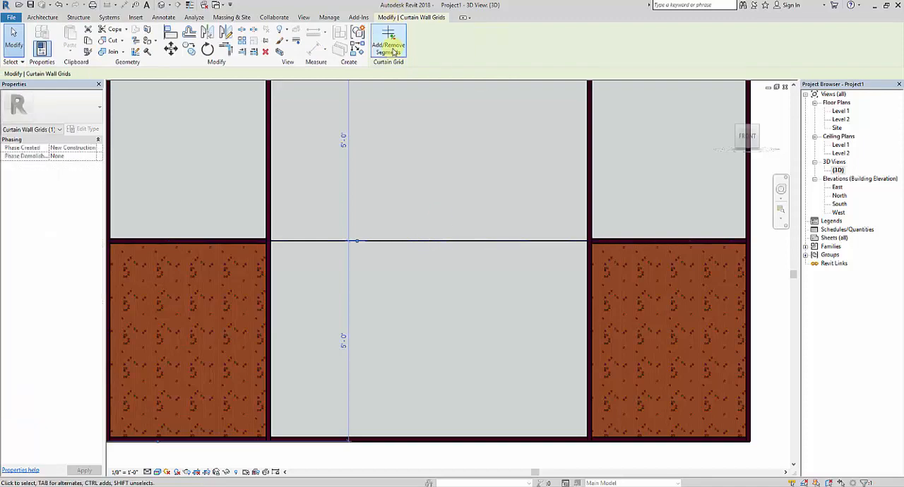
{"action": "left_click", "coordinate": [485, 241]}
{"action": "scroll", "coordinate": [333, 271], "scroll_direction": "down", "scroll_amount": 2}
{"action": "left_click", "coordinate": [432, 415]}
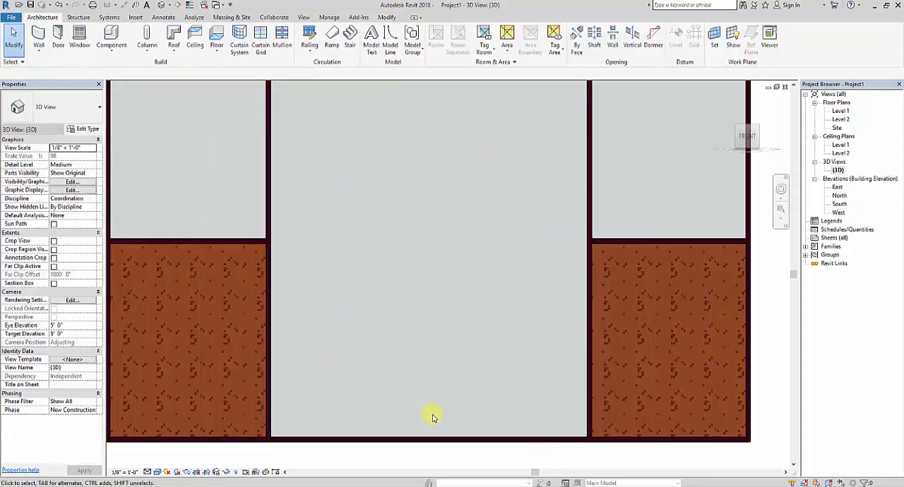
View the curtain wall with its merged glass panel at an angle, and open the Level 1 floor plan.
{"action": "scroll", "coordinate": [382, 278], "scroll_direction": "down", "scroll_amount": 2}
{"action": "middle_click_drag", "start_coordinate": [372, 372], "coordinate": [453, 440], "text": "shift"}
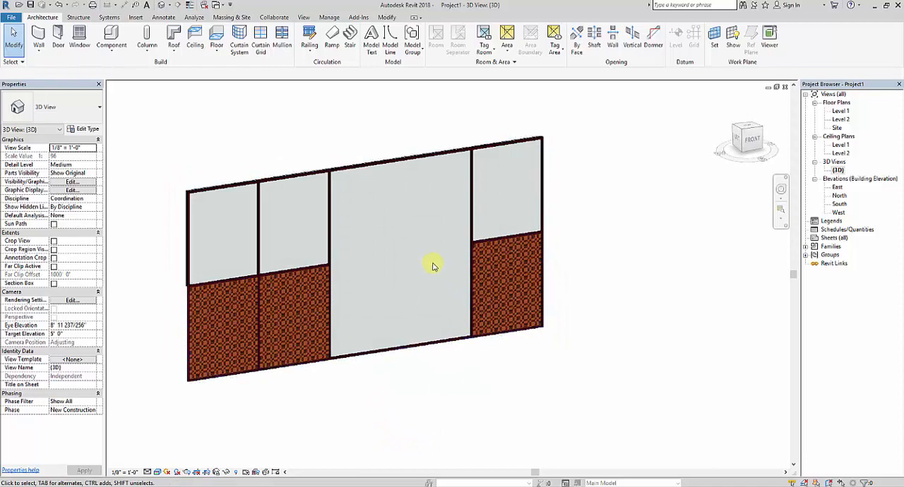
{"action": "middle_click_drag", "start_coordinate": [625, 258], "coordinate": [638, 284]}
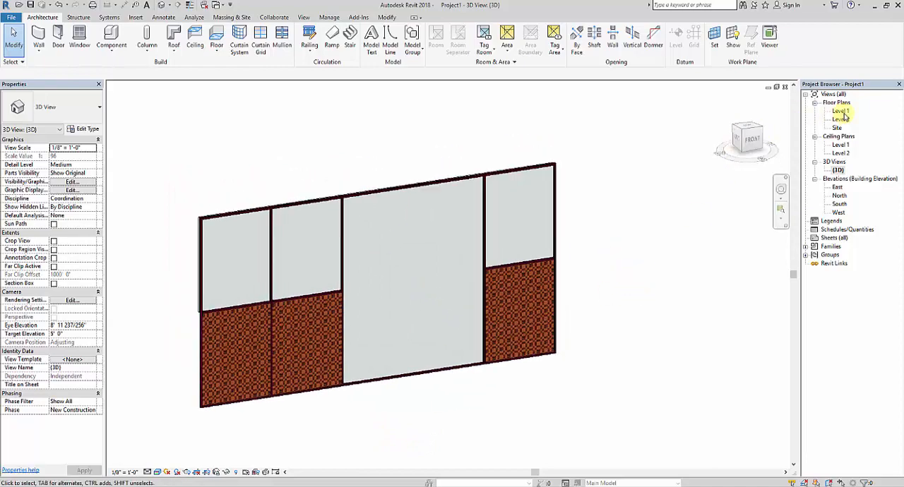
{"action": "double_click", "coordinate": [842, 112]}
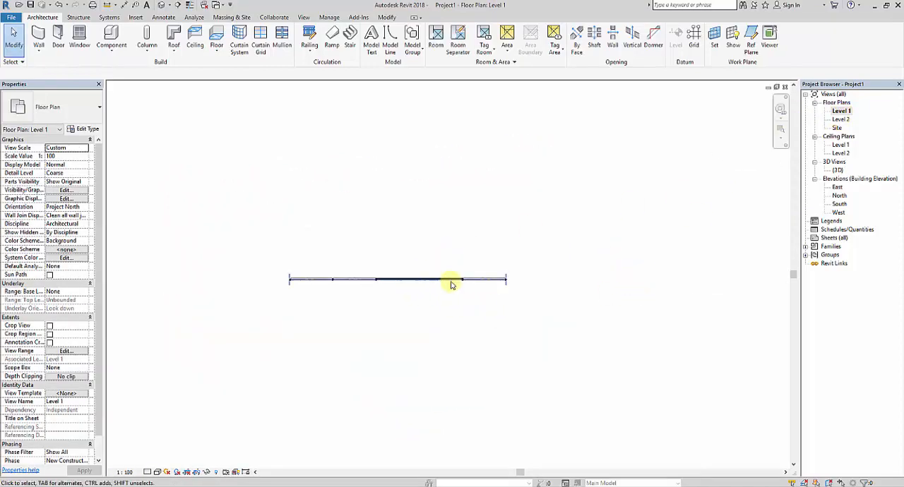
Start placing a door and browse the Metric Library's Doors folder for curtain wall door families.
{"action": "left_click", "coordinate": [58, 37]}
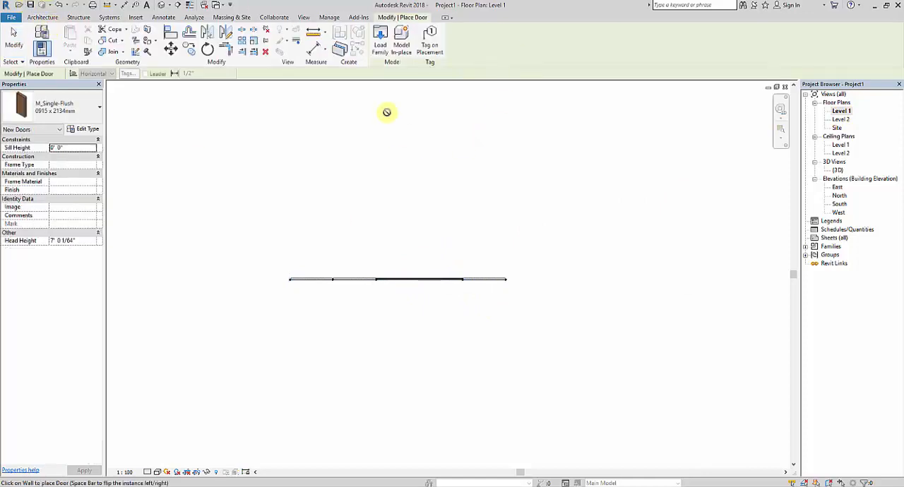
{"action": "left_click", "coordinate": [382, 48]}
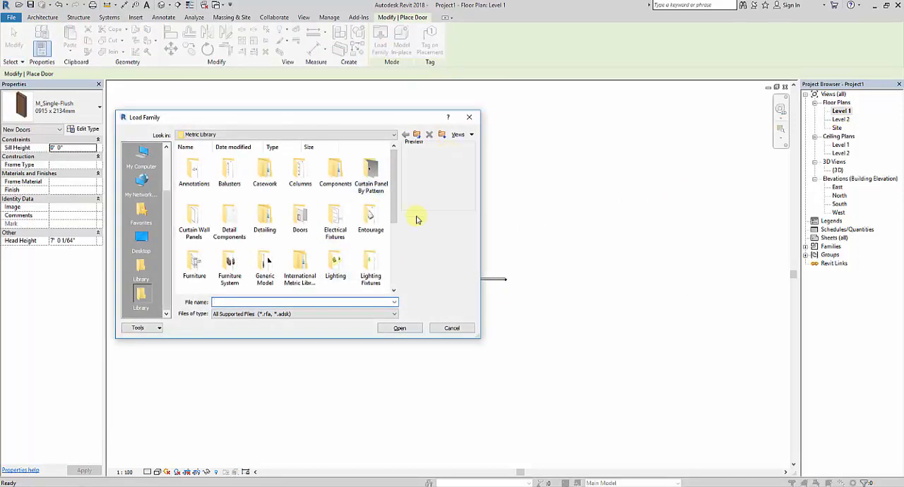
{"action": "double_click", "coordinate": [300, 224]}
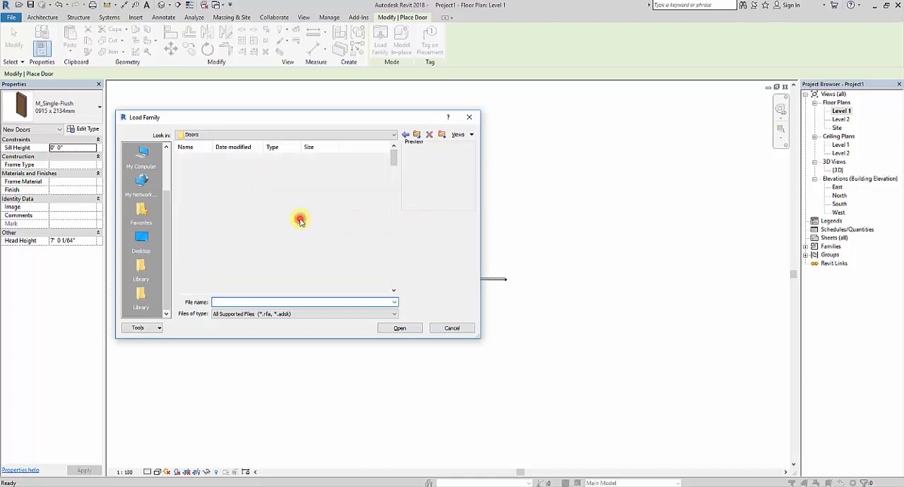
{"action": "left_click", "coordinate": [332, 263]}
{"action": "scroll", "coordinate": [332, 253], "scroll_direction": "down", "scroll_amount": 2}
{"action": "scroll", "coordinate": [334, 252], "scroll_direction": "down", "scroll_amount": 2}
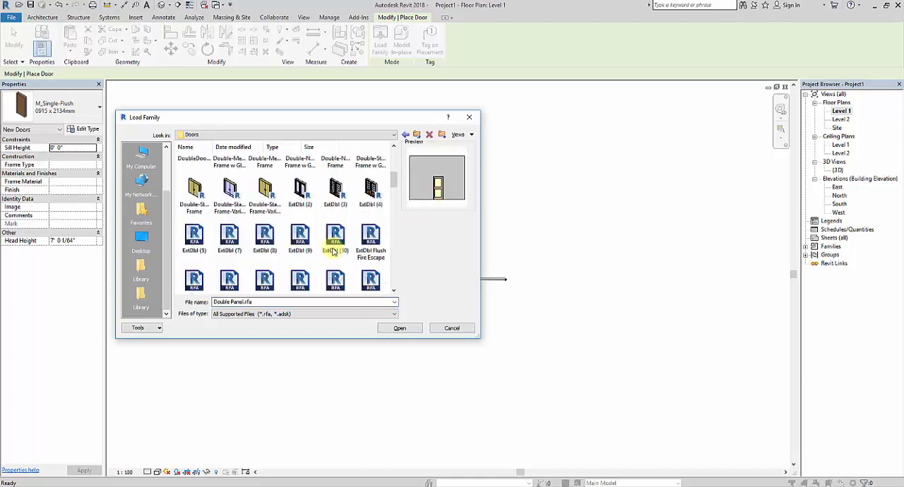
{"action": "scroll", "coordinate": [333, 252], "scroll_direction": "down", "scroll_amount": 4}
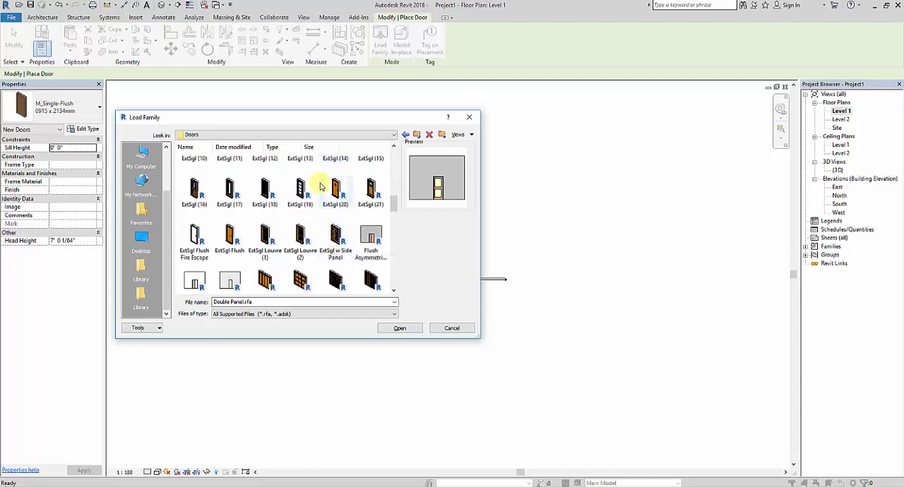
{"action": "scroll", "coordinate": [332, 241], "scroll_direction": "down", "scroll_amount": 3}
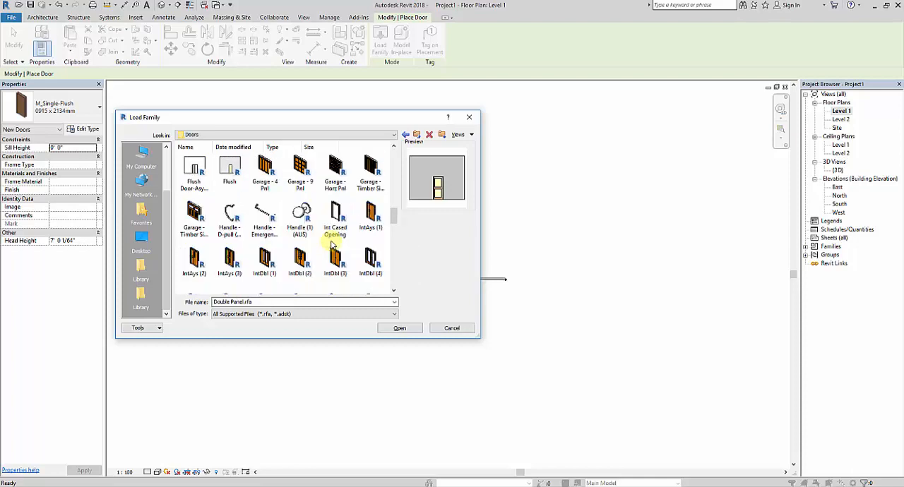
{"action": "scroll", "coordinate": [346, 240], "scroll_direction": "down", "scroll_amount": 5}
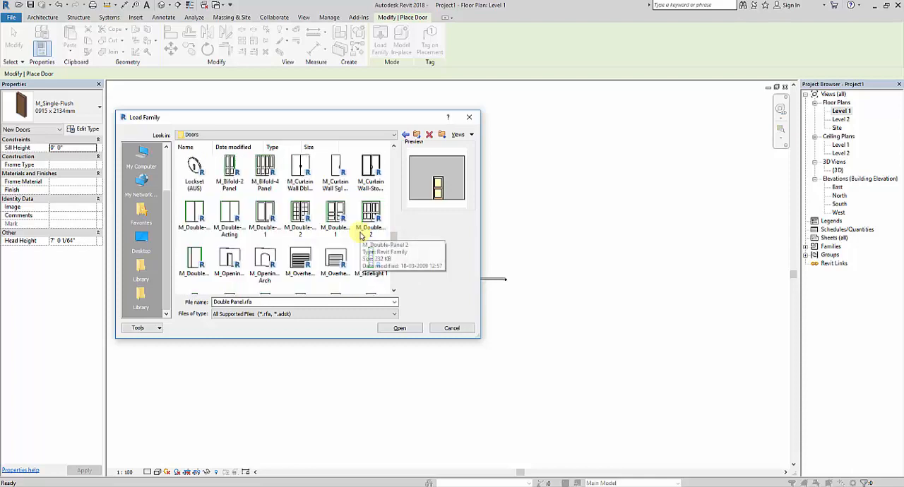
Preview the store front, double glass and single glass curtain wall doors, and open M_Curtain Wall-Store Front-Dbl.
{"action": "left_click", "coordinate": [376, 171]}
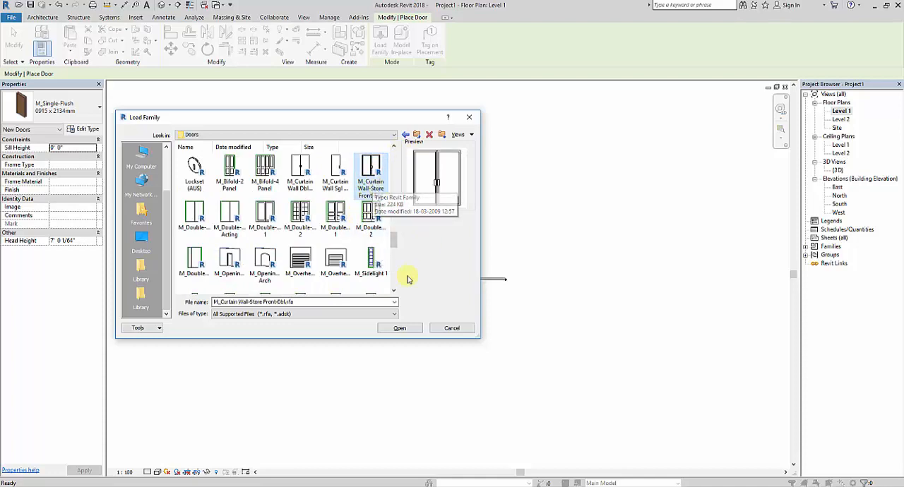
{"action": "left_click", "coordinate": [306, 173]}
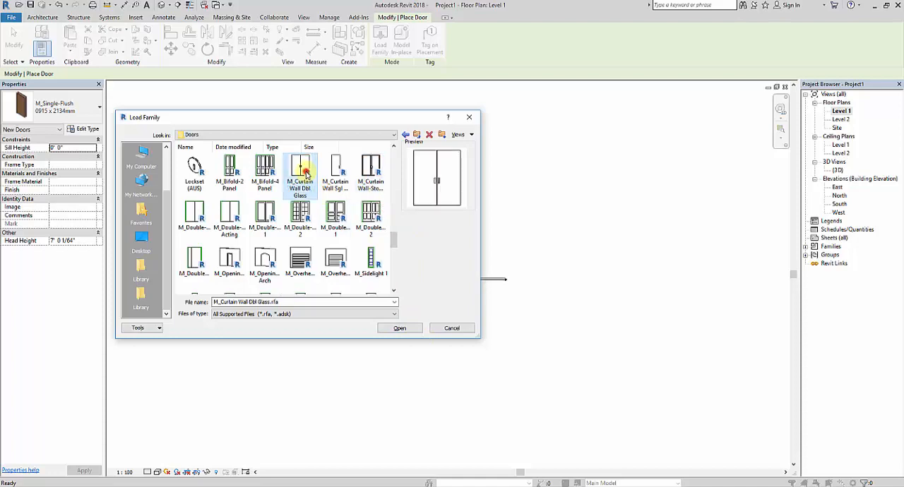
{"action": "left_click", "coordinate": [341, 170]}
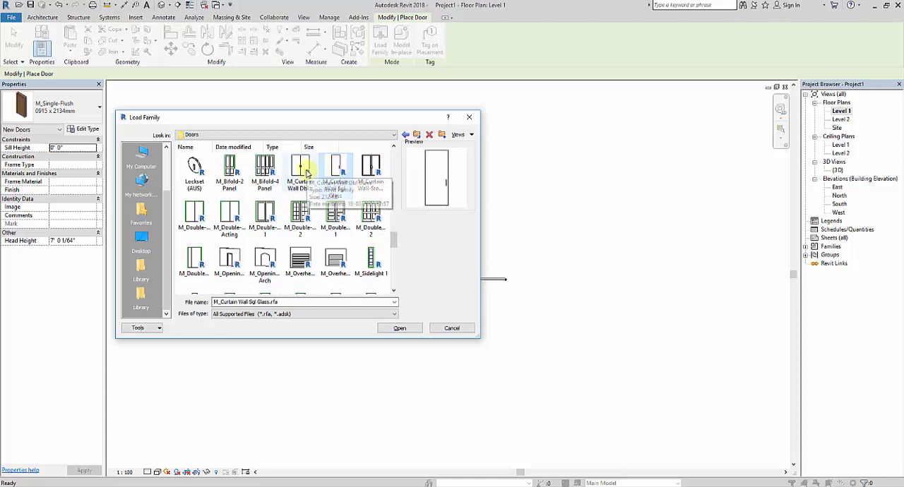
{"action": "left_click", "coordinate": [306, 172]}
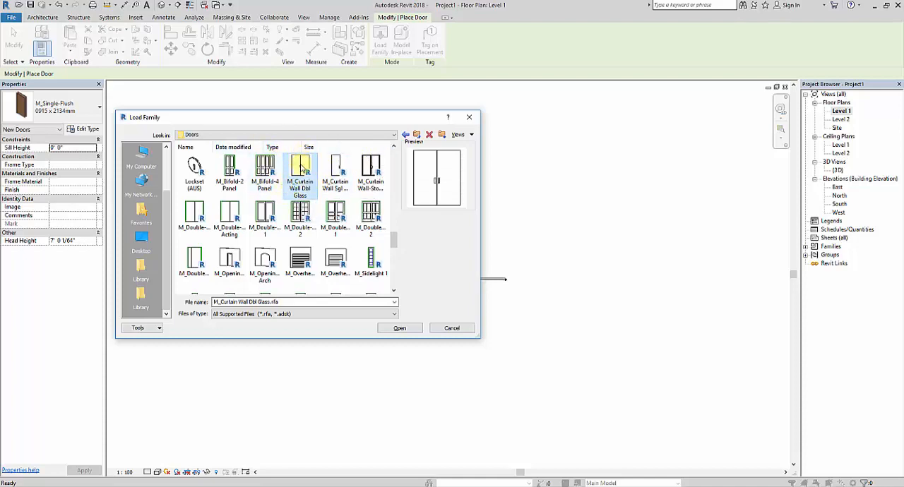
{"action": "left_click", "coordinate": [370, 168]}
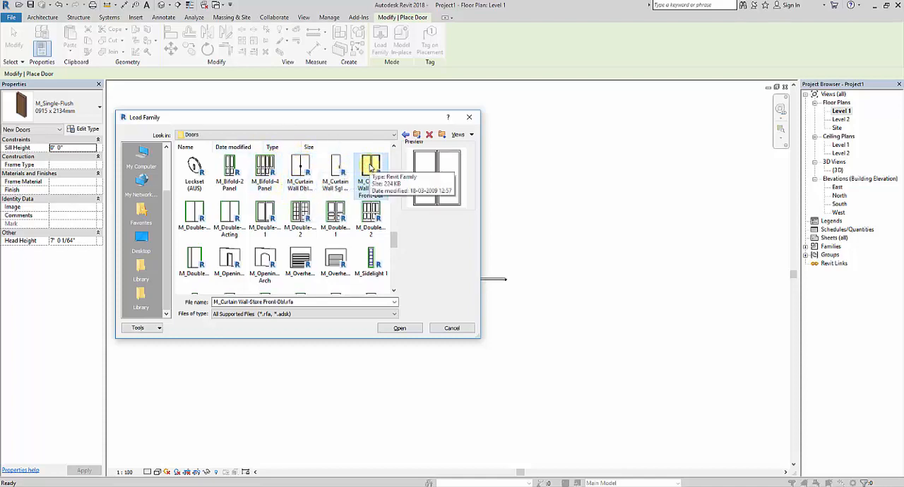
{"action": "left_click", "coordinate": [402, 329]}
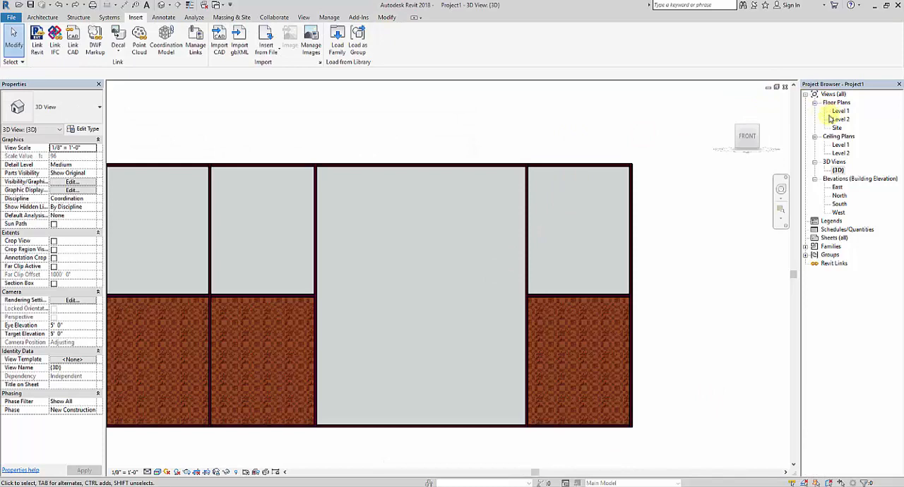
Load the M_Curtain Wall-Store Front-Dbl family from the Metric Library's Doors folder with the 3D view open.
{"action": "middle_click_drag", "start_coordinate": [446, 121], "coordinate": [465, 131]}
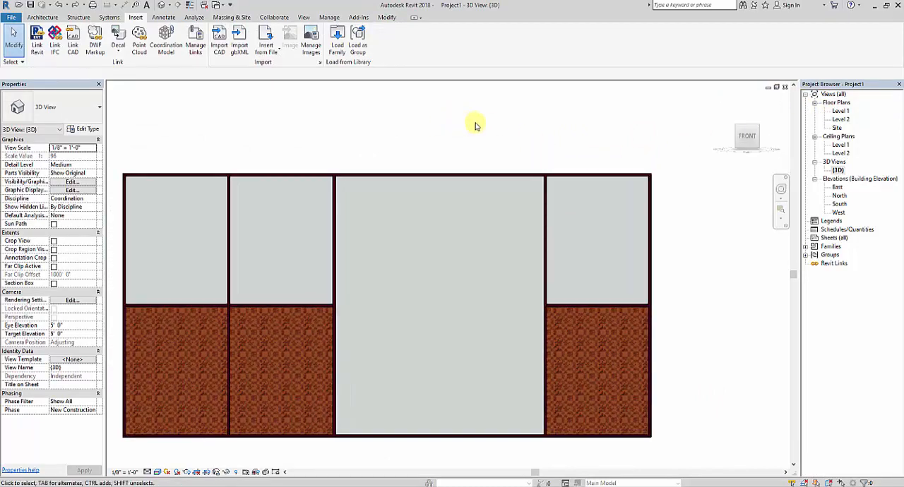
{"action": "left_click", "coordinate": [55, 16]}
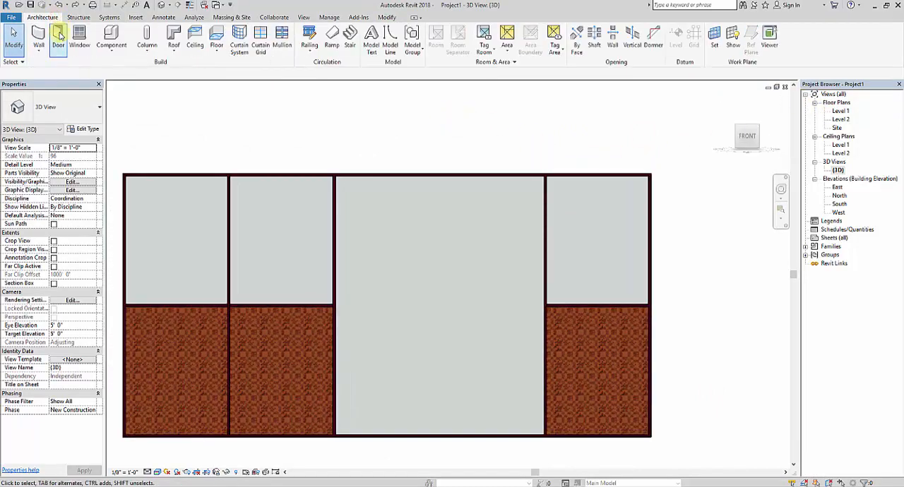
{"action": "left_click", "coordinate": [136, 17]}
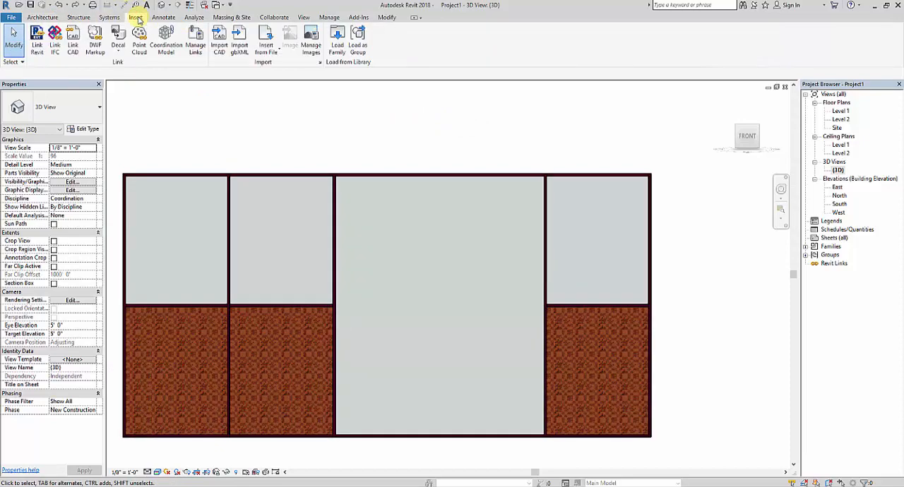
{"action": "left_click", "coordinate": [338, 41]}
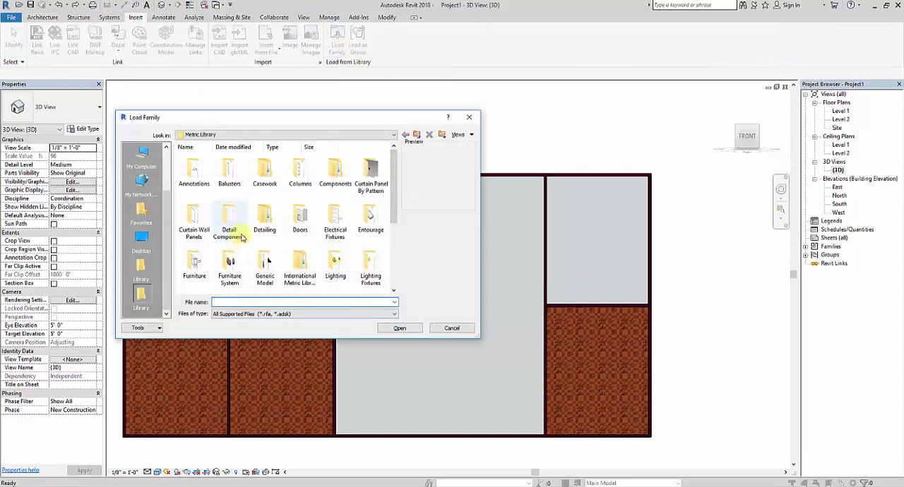
{"action": "double_click", "coordinate": [300, 225]}
{"action": "left_click", "coordinate": [375, 272]}
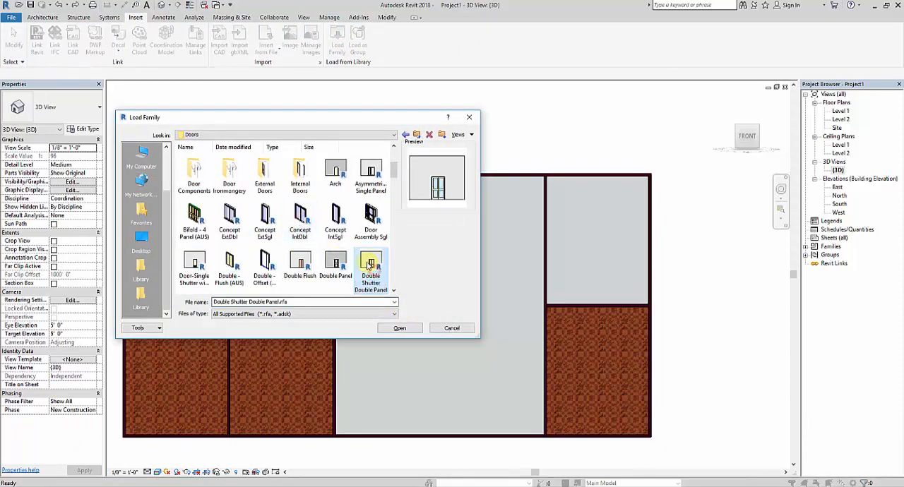
{"action": "scroll", "coordinate": [368, 265], "scroll_direction": "down", "scroll_amount": 5}
{"action": "scroll", "coordinate": [366, 261], "scroll_direction": "down", "scroll_amount": 10}
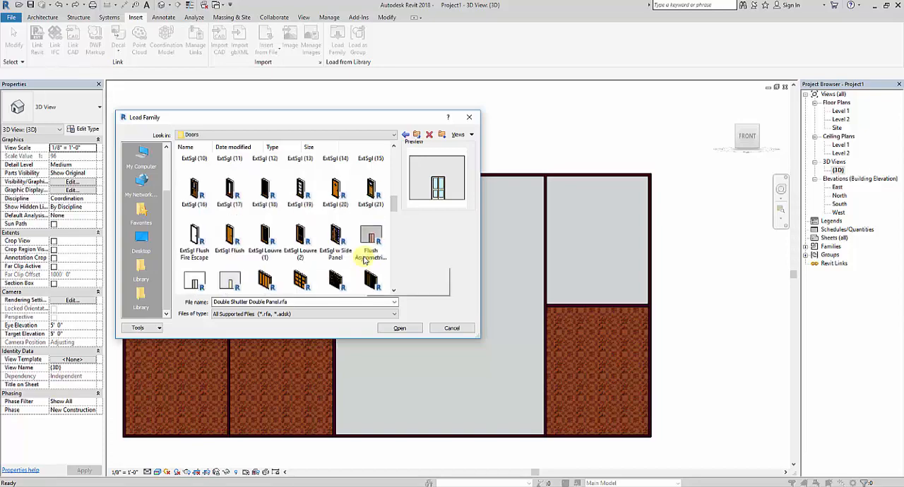
{"action": "scroll", "coordinate": [364, 254], "scroll_direction": "down", "scroll_amount": 1}
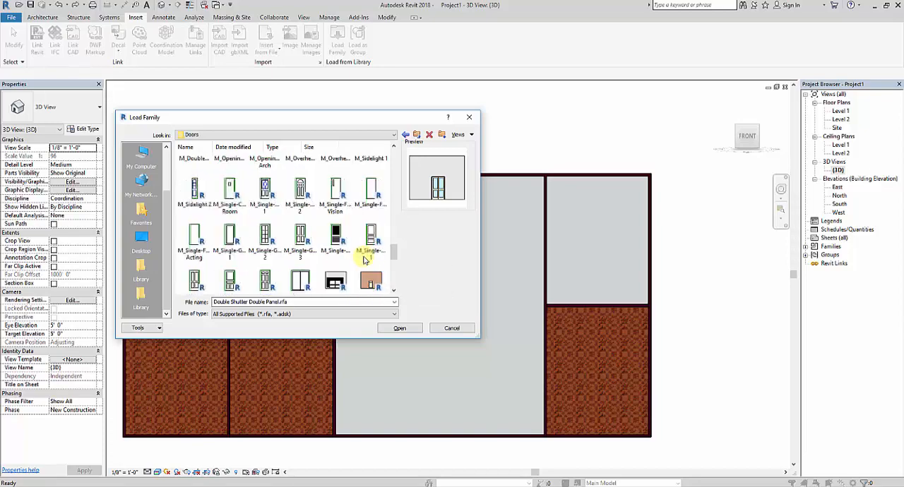
{"action": "scroll", "coordinate": [368, 247], "scroll_direction": "up", "scroll_amount": 1}
{"action": "left_click", "coordinate": [371, 170]}
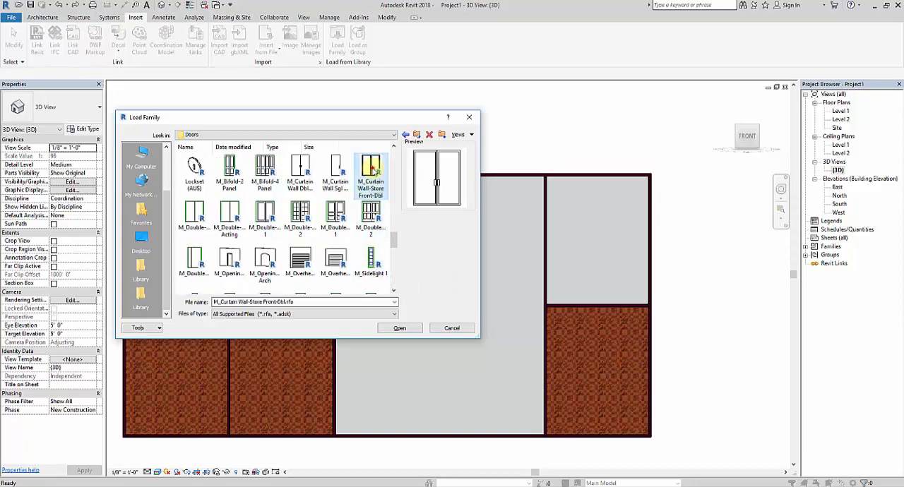
{"action": "left_click", "coordinate": [394, 329]}
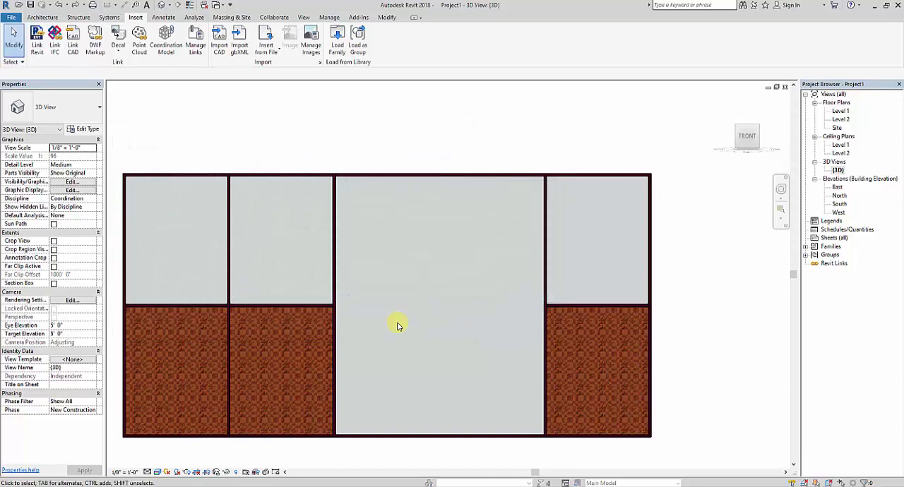
Change the large merged glazed panel to the Store Front Double Door type of M_Curtain Wall-Store Front-Dbl.
{"action": "middle_click_drag", "start_coordinate": [449, 336], "coordinate": [444, 323]}
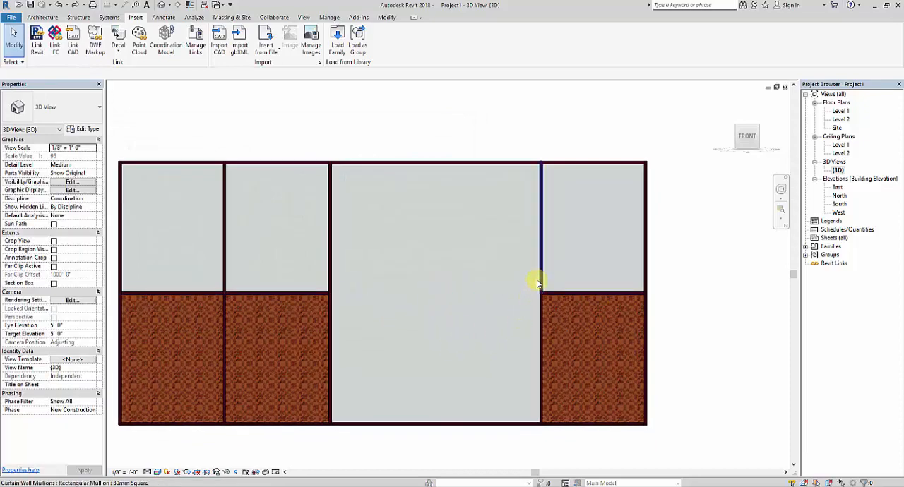
{"action": "key", "text": "Tab"}
{"action": "key", "text": "Tab"}
{"action": "key", "text": "Tab"}
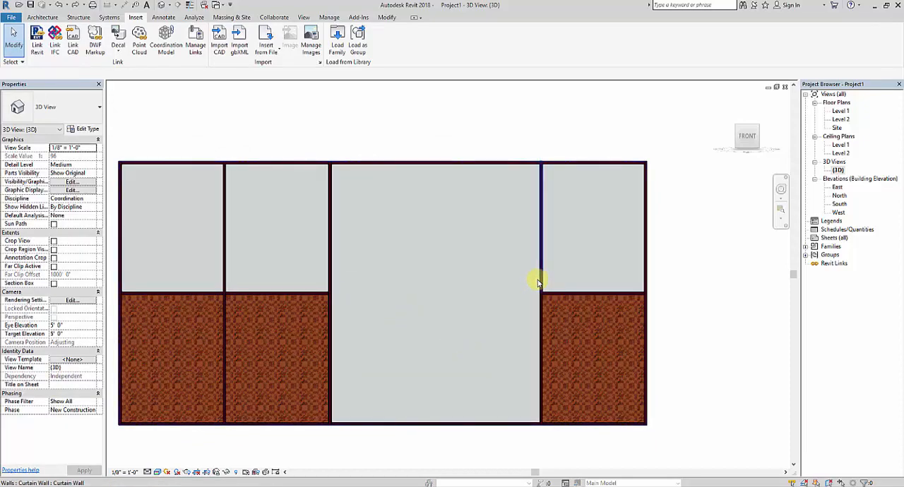
{"action": "key", "text": "Tab"}
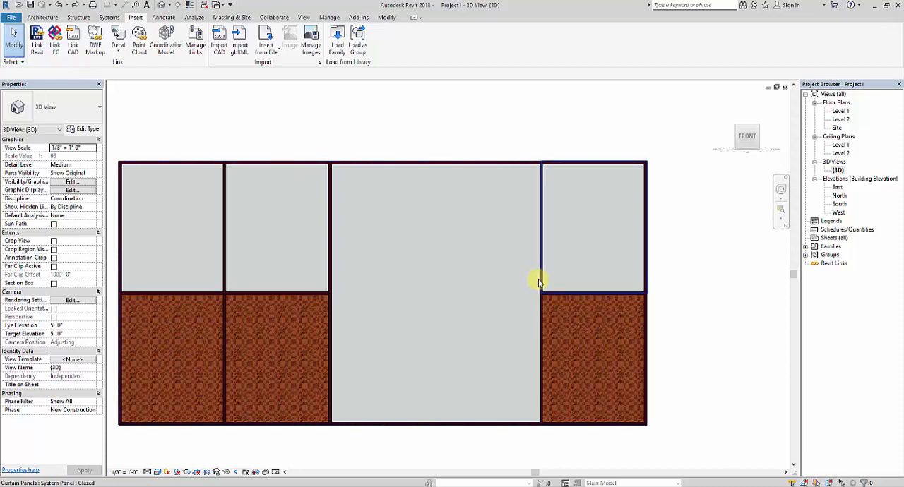
{"action": "key", "text": "Tab"}
{"action": "left_click", "coordinate": [541, 282]}
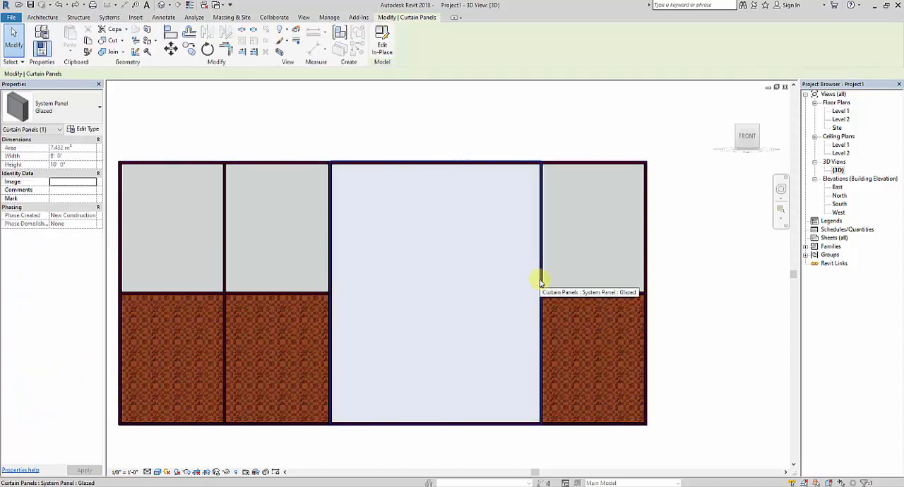
{"action": "left_click", "coordinate": [96, 118]}
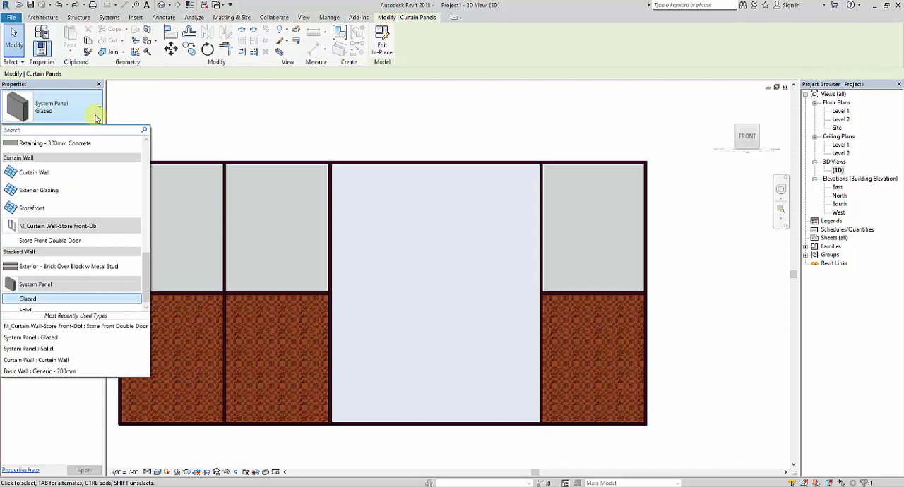
{"action": "left_click", "coordinate": [90, 241]}
{"action": "left_click", "coordinate": [373, 121]}
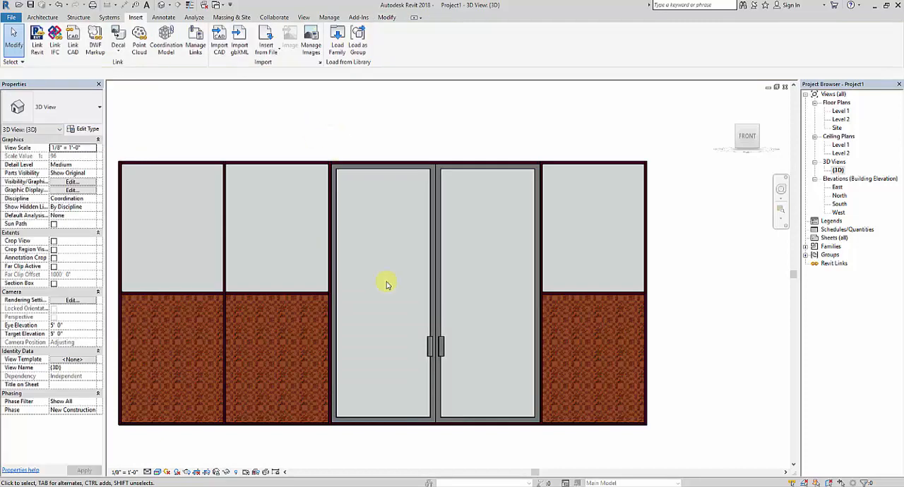
Delete the 30mm square mullion running along the bottom of the double door.
{"action": "scroll", "coordinate": [385, 309], "scroll_direction": "down", "scroll_amount": 2}
{"action": "middle_click_drag", "start_coordinate": [384, 333], "coordinate": [478, 419], "text": "shift"}
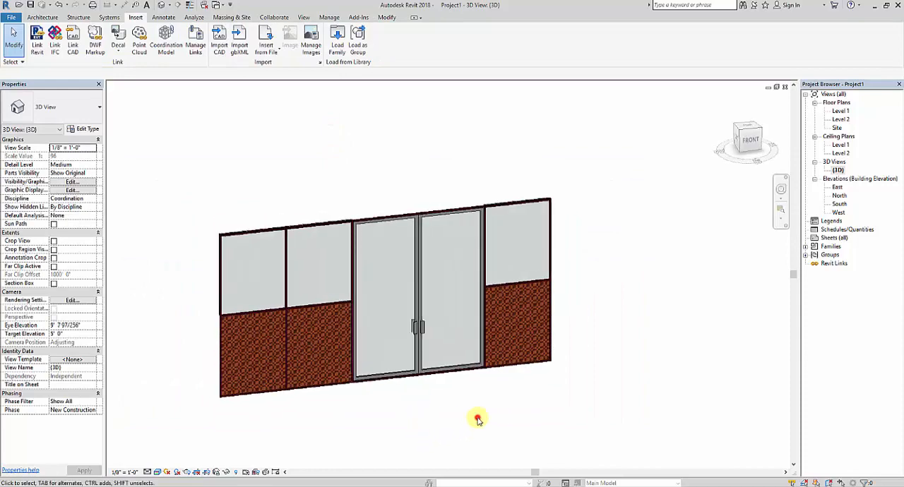
{"action": "left_click", "coordinate": [752, 143]}
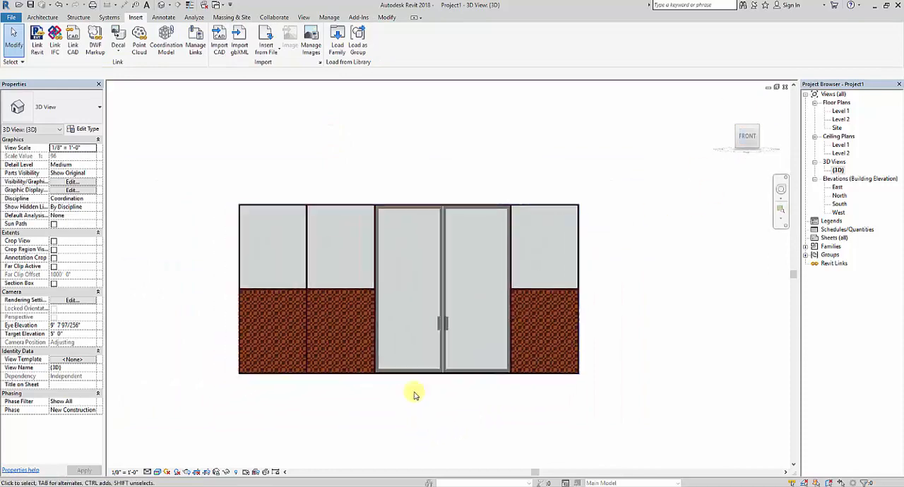
{"action": "middle_click_drag", "start_coordinate": [446, 403], "coordinate": [336, 441]}
{"action": "scroll", "coordinate": [414, 354], "scroll_direction": "up", "scroll_amount": 3}
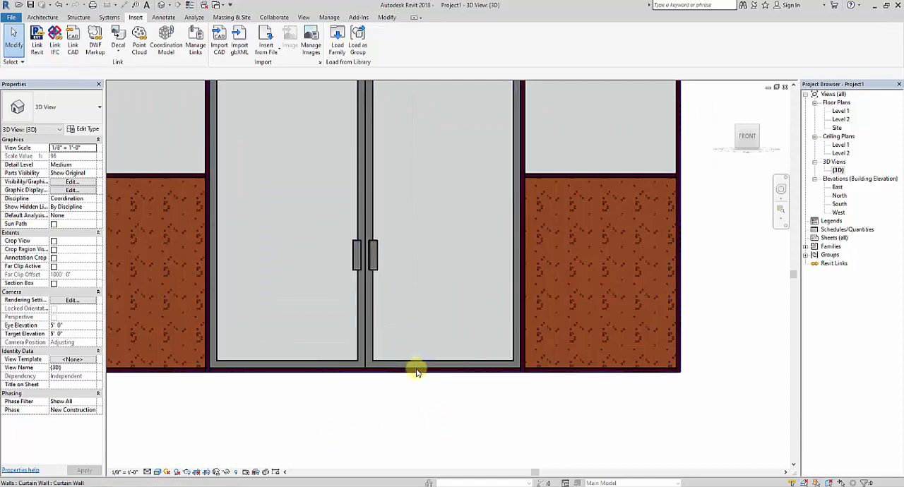
{"action": "left_click", "coordinate": [413, 370]}
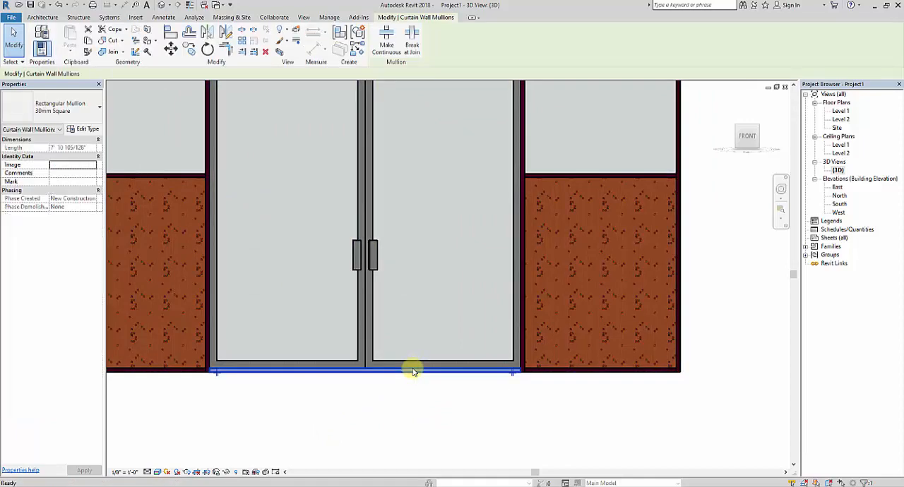
{"action": "key", "text": "Escape"}
Delete the 30mm square mullion running along the top of the double door.
{"action": "scroll", "coordinate": [412, 369], "scroll_direction": "down", "scroll_amount": 2}
{"action": "middle_click_drag", "start_coordinate": [374, 301], "coordinate": [372, 438]}
{"action": "scroll", "coordinate": [380, 309], "scroll_direction": "up", "scroll_amount": 2}
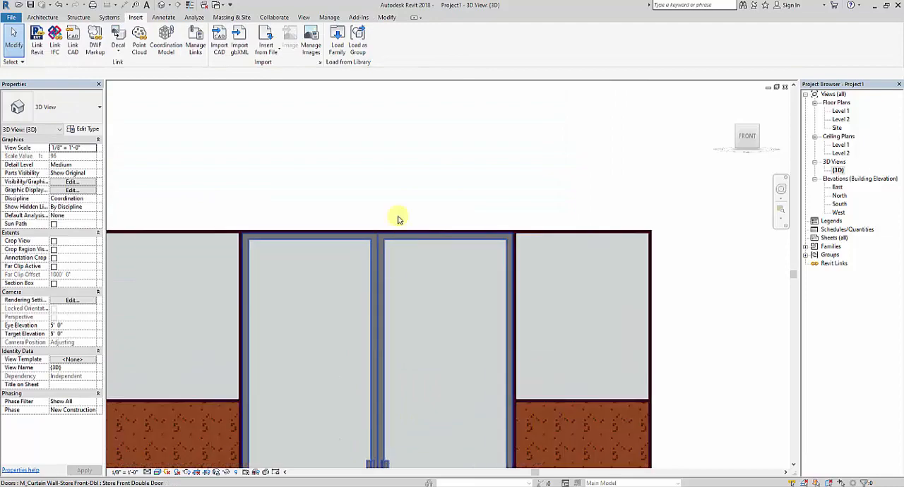
{"action": "left_click", "coordinate": [405, 232]}
{"action": "key", "text": "Escape"}
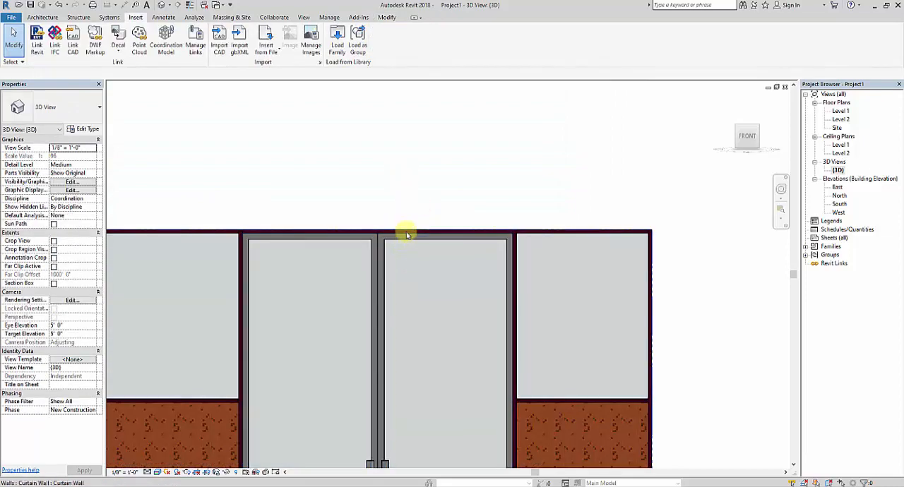
{"action": "left_click", "coordinate": [417, 236]}
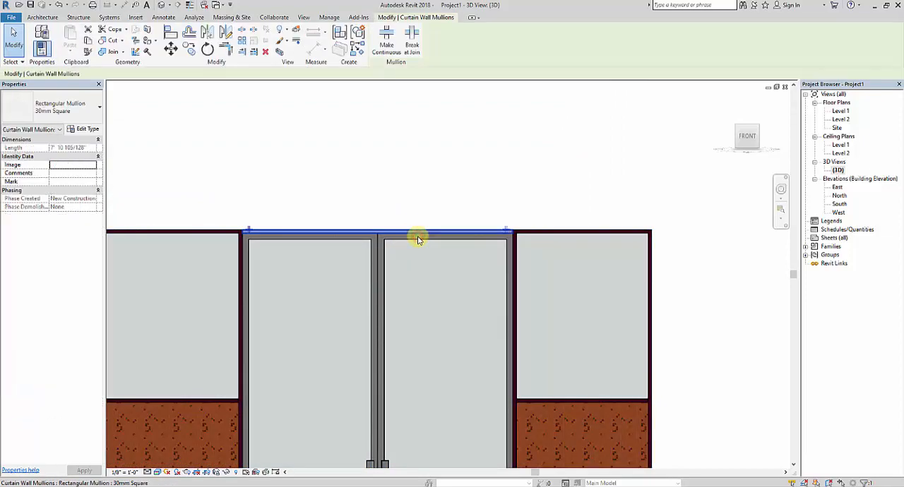
{"action": "key", "text": "Escape"}
{"action": "scroll", "coordinate": [364, 212], "scroll_direction": "down", "scroll_amount": 3}
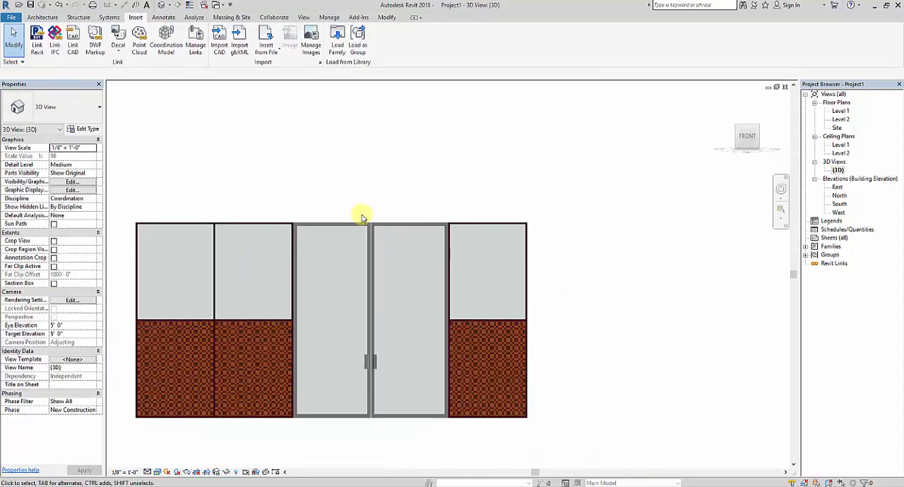
View the curtain wall with its double door at an angle in the 3D view.
{"action": "middle_click_drag", "start_coordinate": [412, 434], "coordinate": [412, 429]}
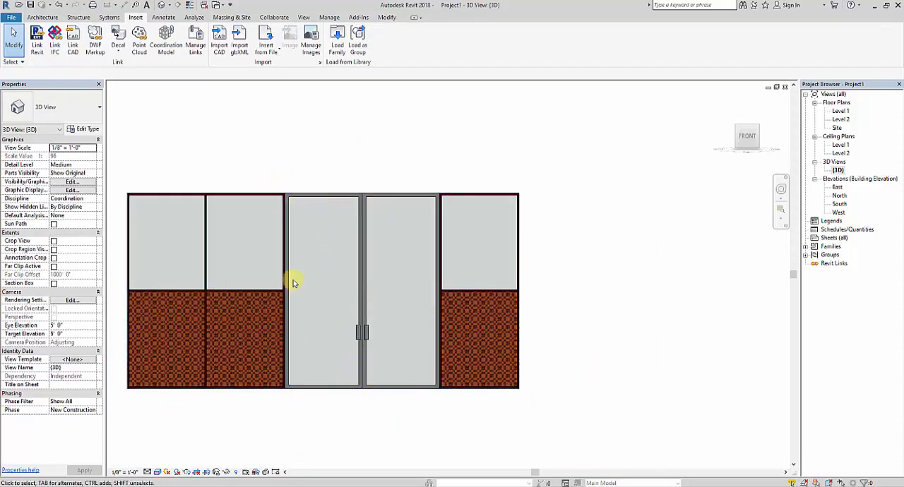
{"action": "middle_click_drag", "start_coordinate": [329, 401], "coordinate": [522, 348], "text": "shift"}
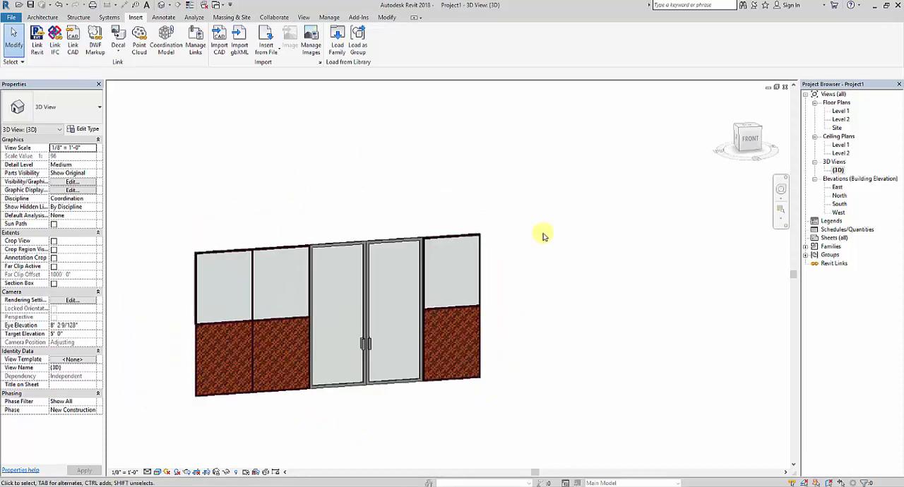
{"action": "right_click", "coordinate": [568, 227]}
{"action": "right_click", "coordinate": [554, 227]}
{"action": "left_click", "coordinate": [576, 231]}
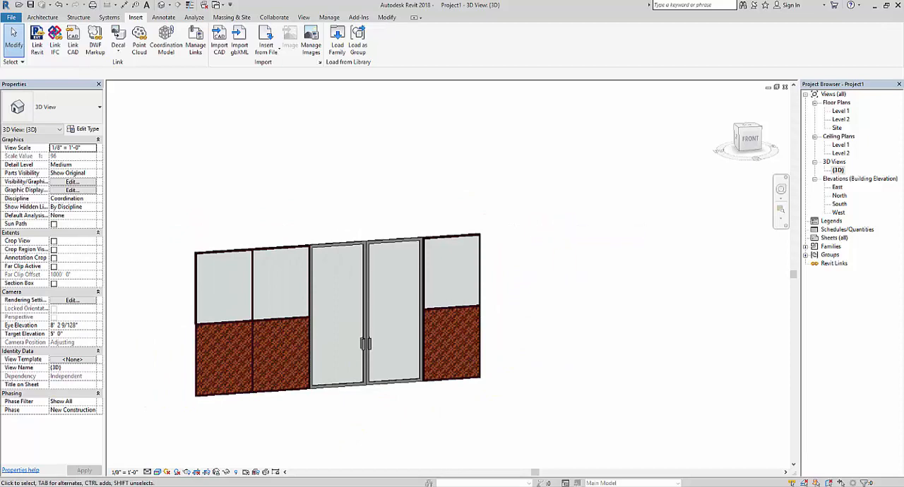